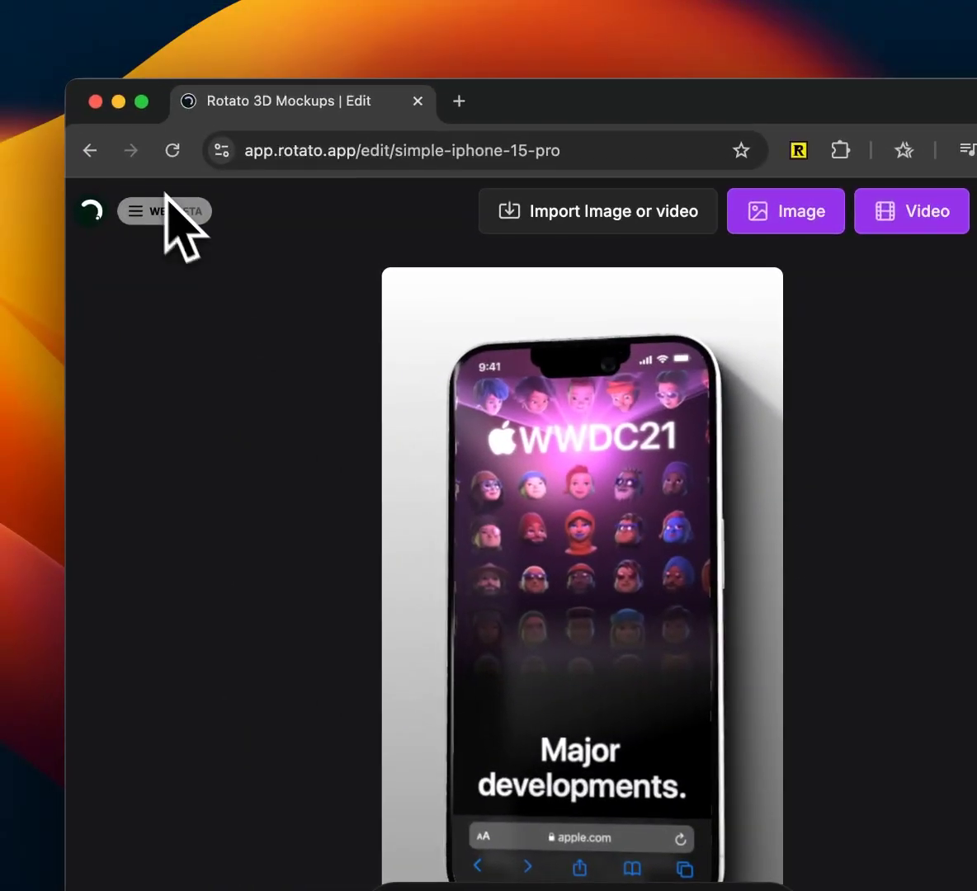
Open Rotato's main menu from the Simple iPhone 15 Pro editor.
{"action": "left_click", "coordinate": [8, 125]}
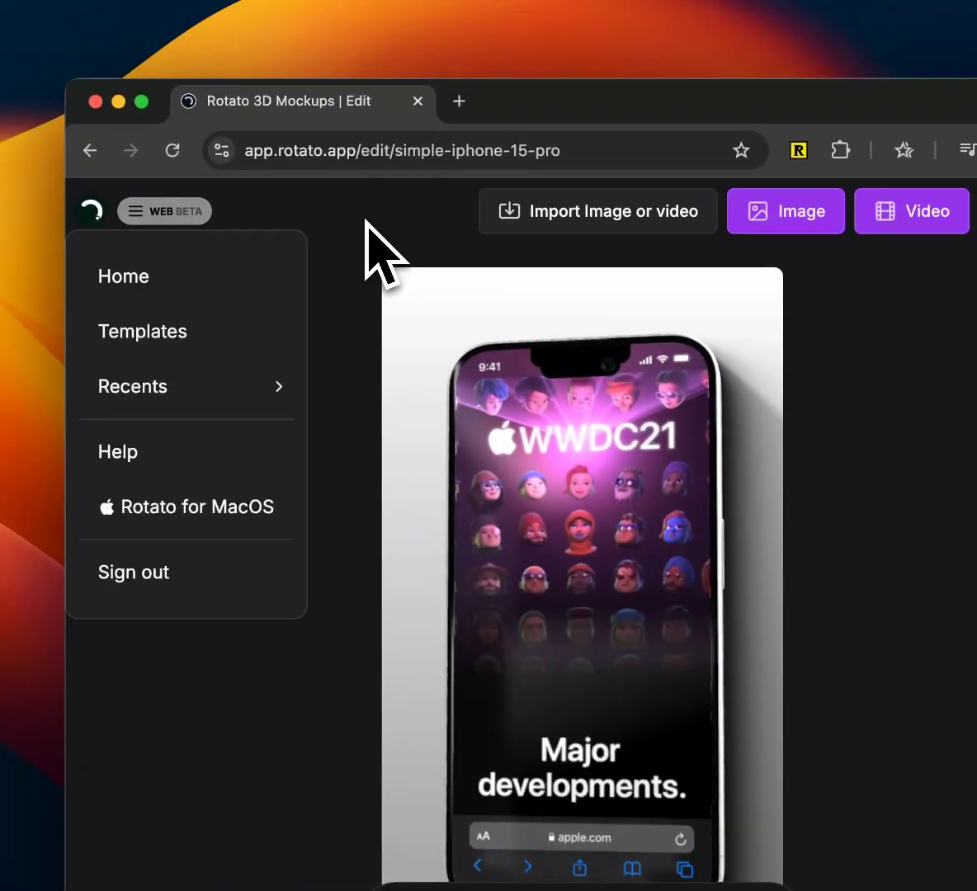
Open the Templates gallery in a new tab and collapse the All Templates summary.
{"action": "left_click", "coordinate": [183, 332]}
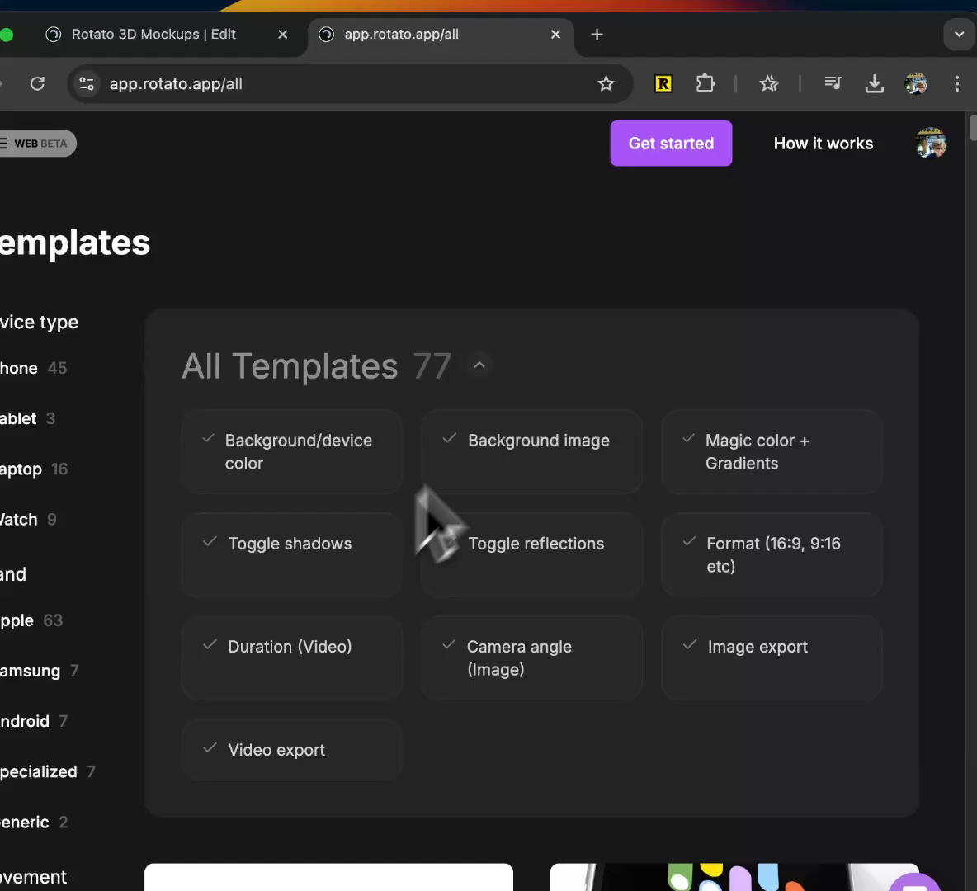
{"action": "left_click", "coordinate": [479, 366]}
{"action": "scroll", "coordinate": [645, 425], "scroll_direction": "down", "scroll_amount": 10}
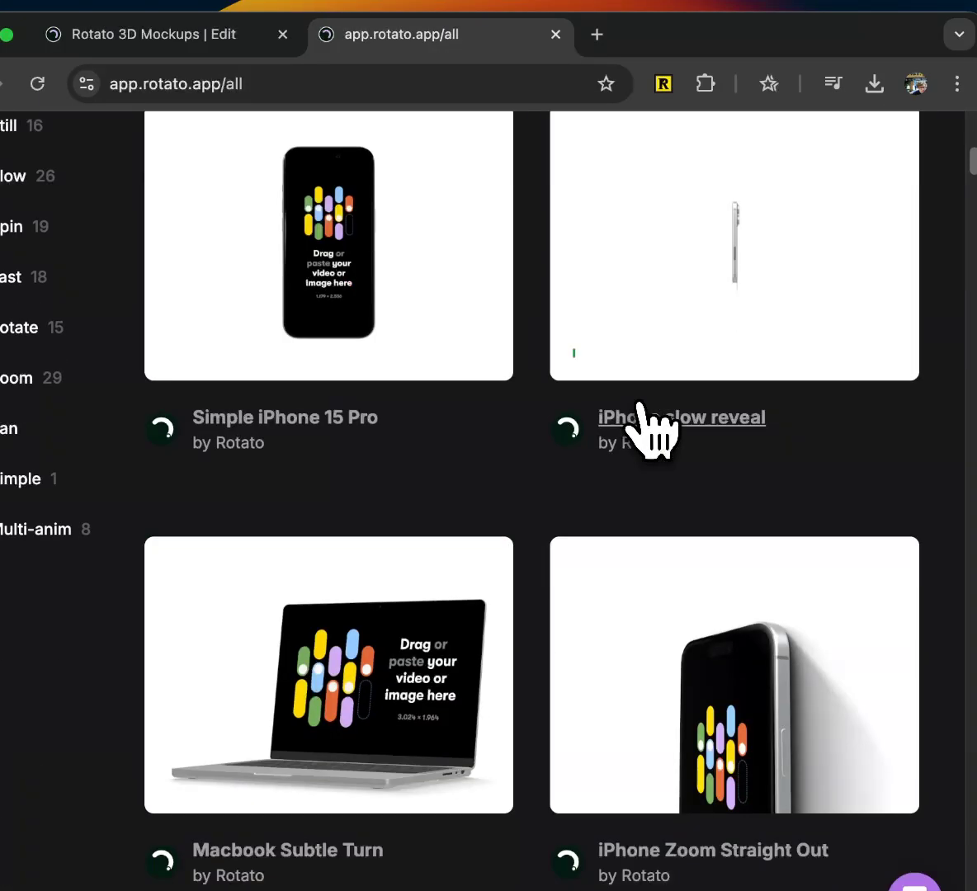
{"action": "scroll", "coordinate": [638, 430], "scroll_direction": "up", "scroll_amount": 10}
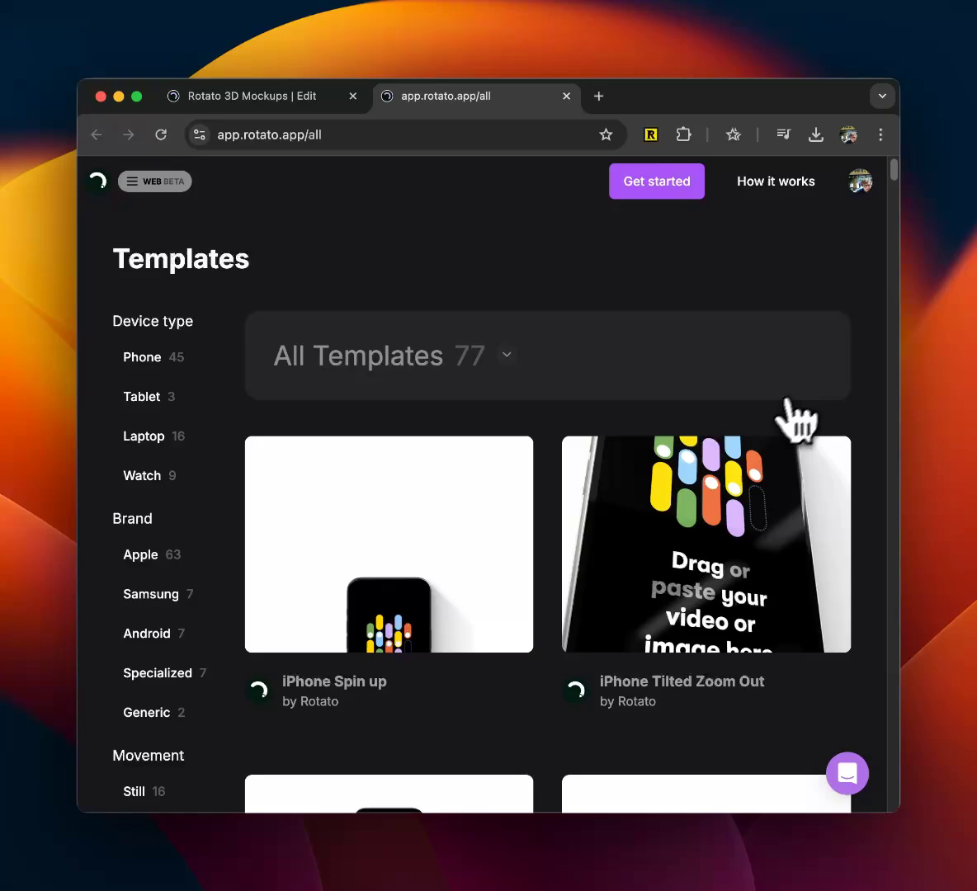
Scroll down through all 77 templates and back up to the top.
{"action": "scroll", "coordinate": [604, 571], "scroll_direction": "down", "scroll_amount": 5}
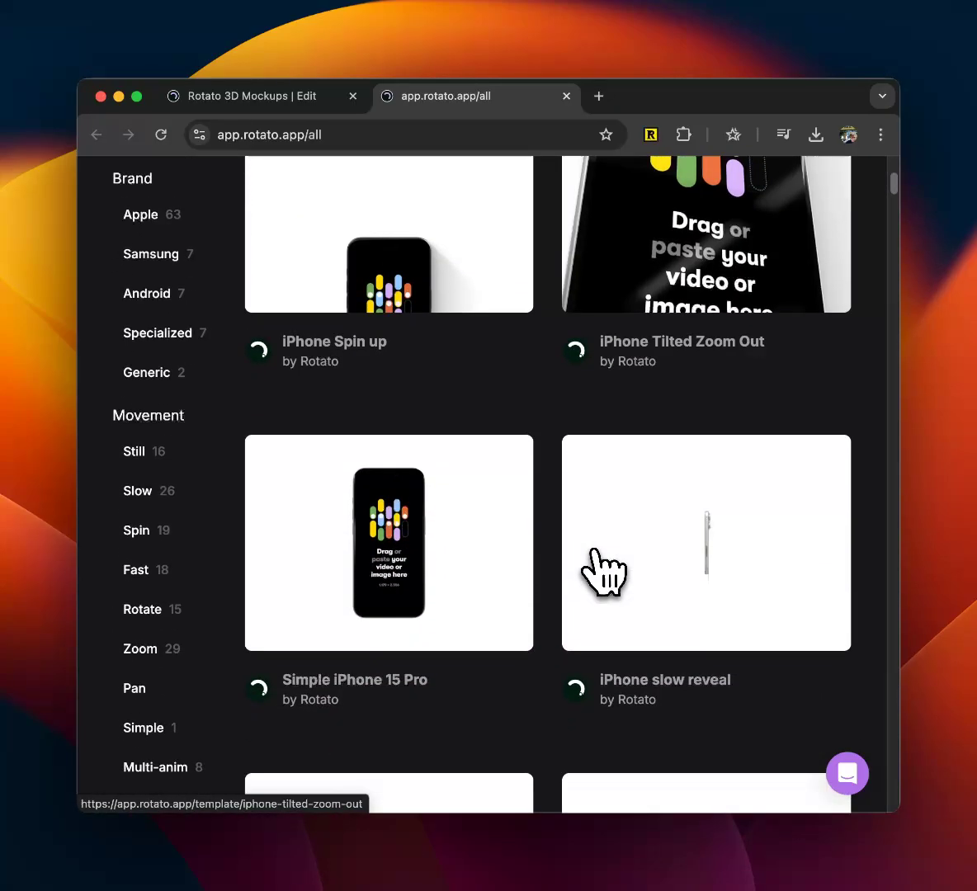
{"action": "scroll", "coordinate": [604, 570], "scroll_direction": "down", "scroll_amount": 10}
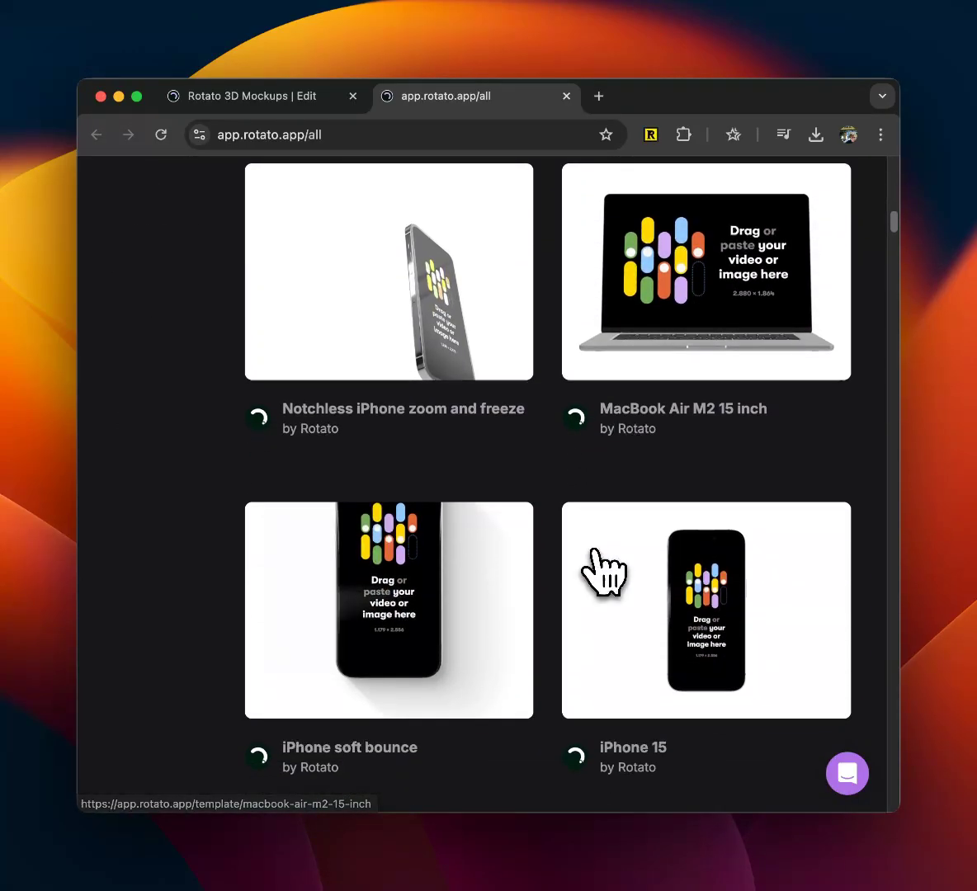
{"action": "scroll", "coordinate": [604, 571], "scroll_direction": "down", "scroll_amount": 15}
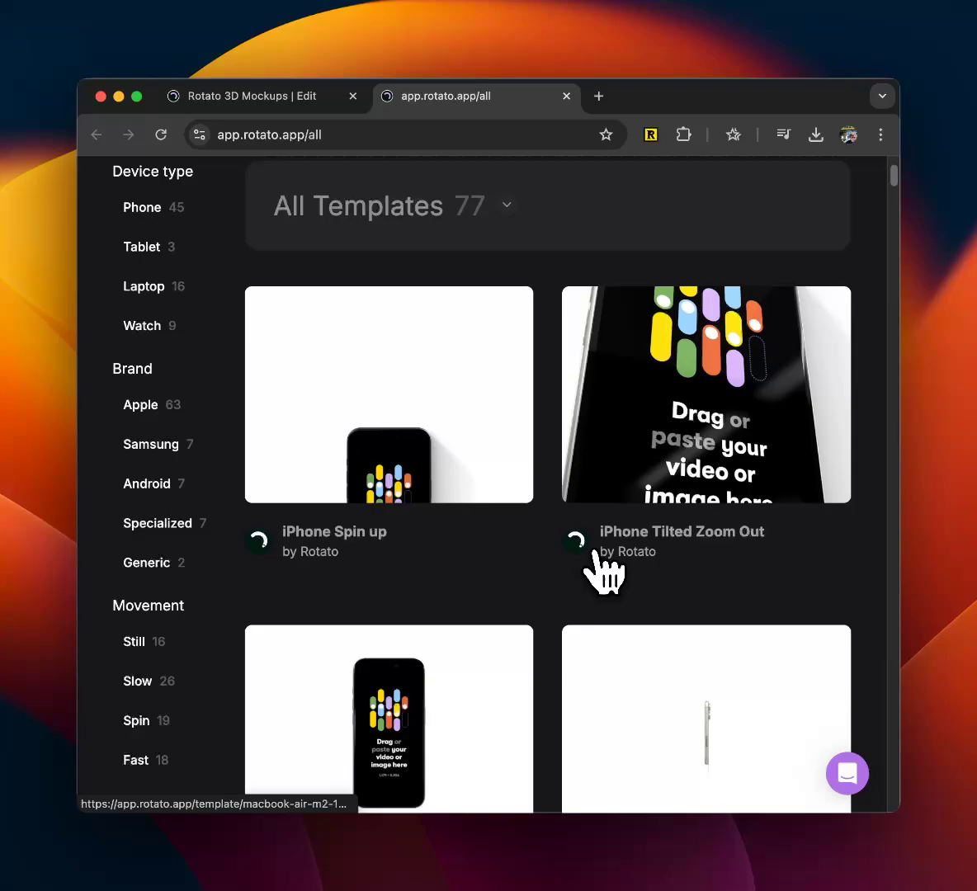
{"action": "scroll", "coordinate": [604, 571], "scroll_direction": "down", "scroll_amount": 15}
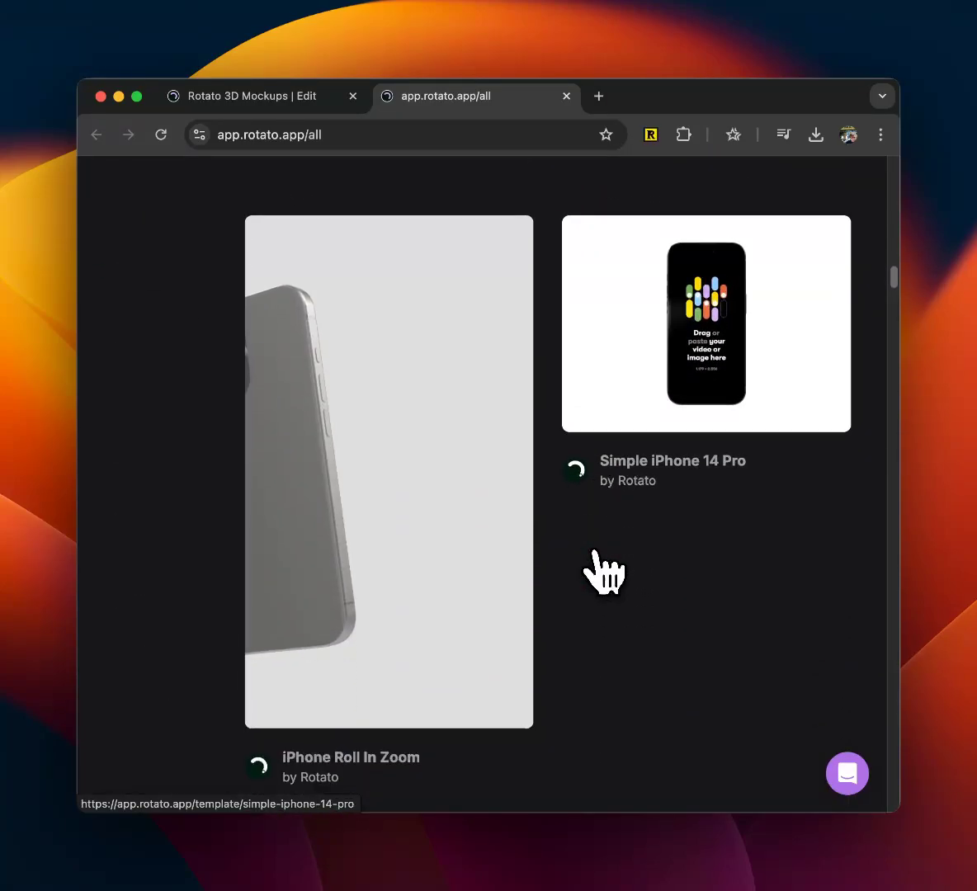
{"action": "scroll", "coordinate": [604, 571], "scroll_direction": "down", "scroll_amount": 6}
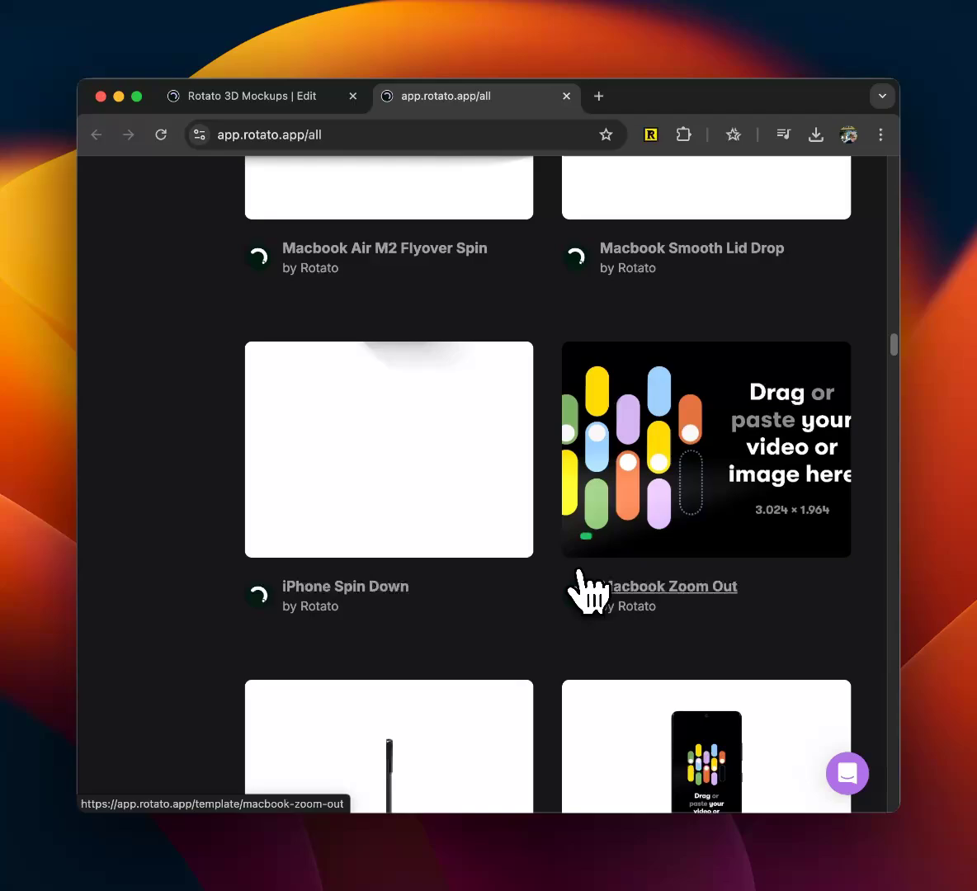
{"action": "scroll", "coordinate": [580, 570], "scroll_direction": "up", "scroll_amount": 1}
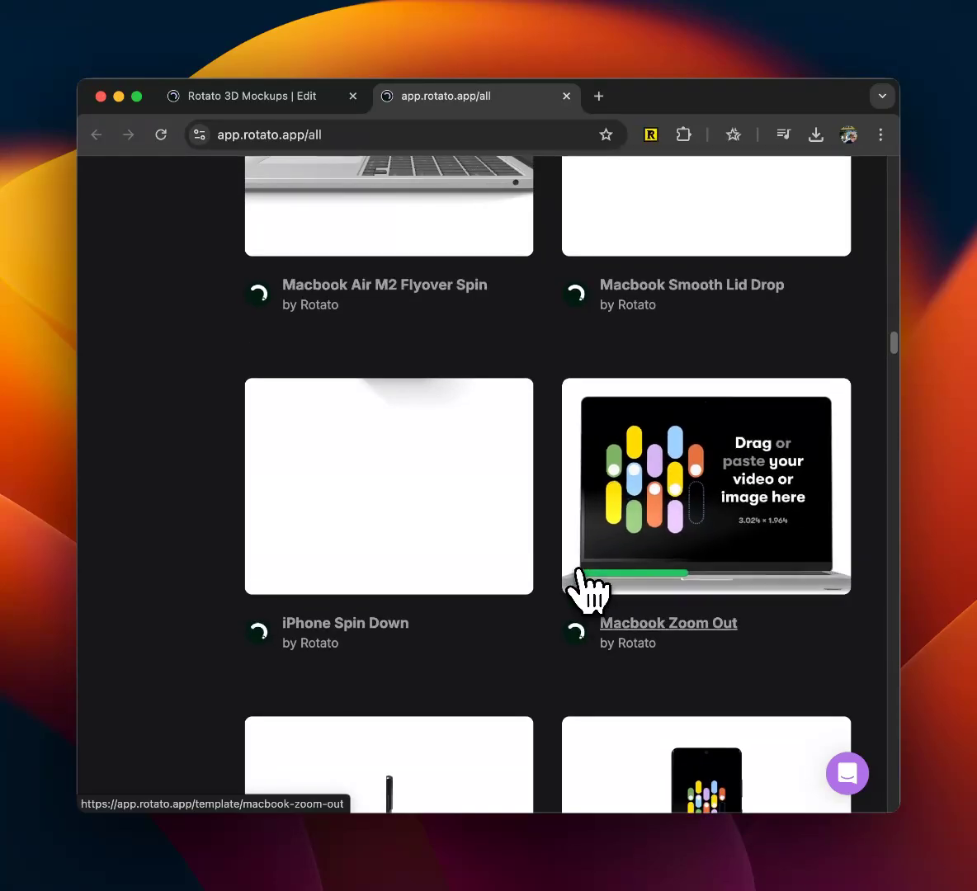
{"action": "scroll", "coordinate": [581, 587], "scroll_direction": "up", "scroll_amount": 15}
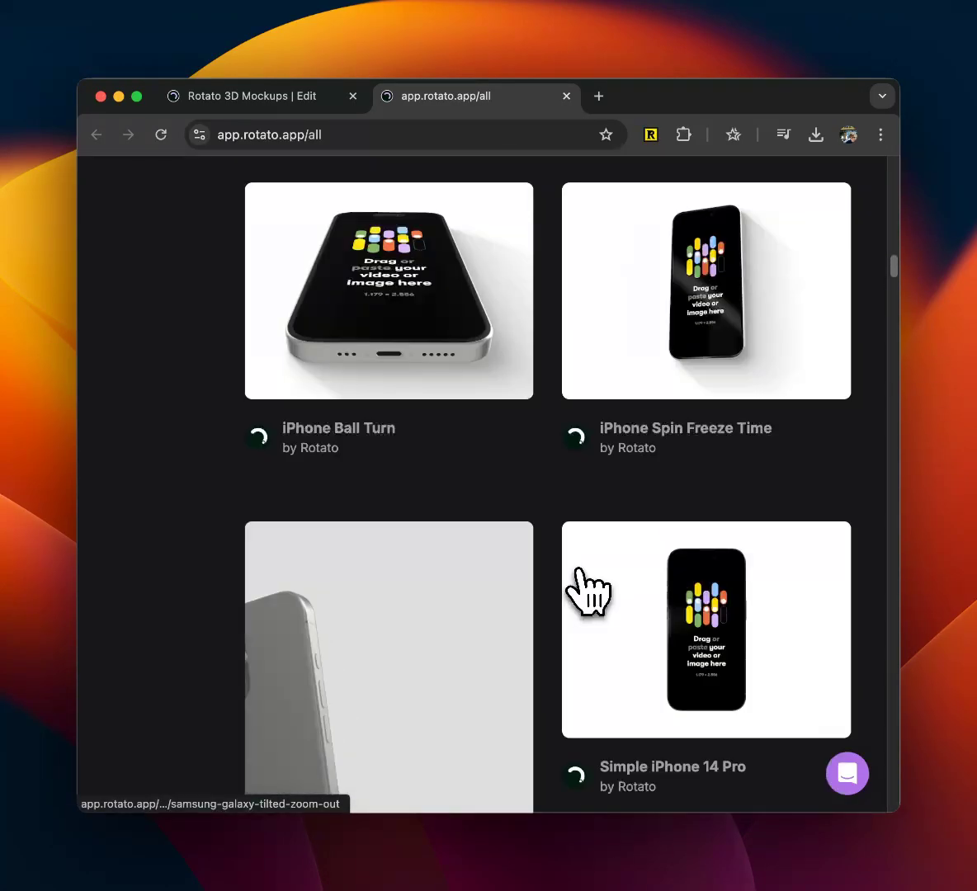
{"action": "scroll", "coordinate": [587, 590], "scroll_direction": "up", "scroll_amount": 15}
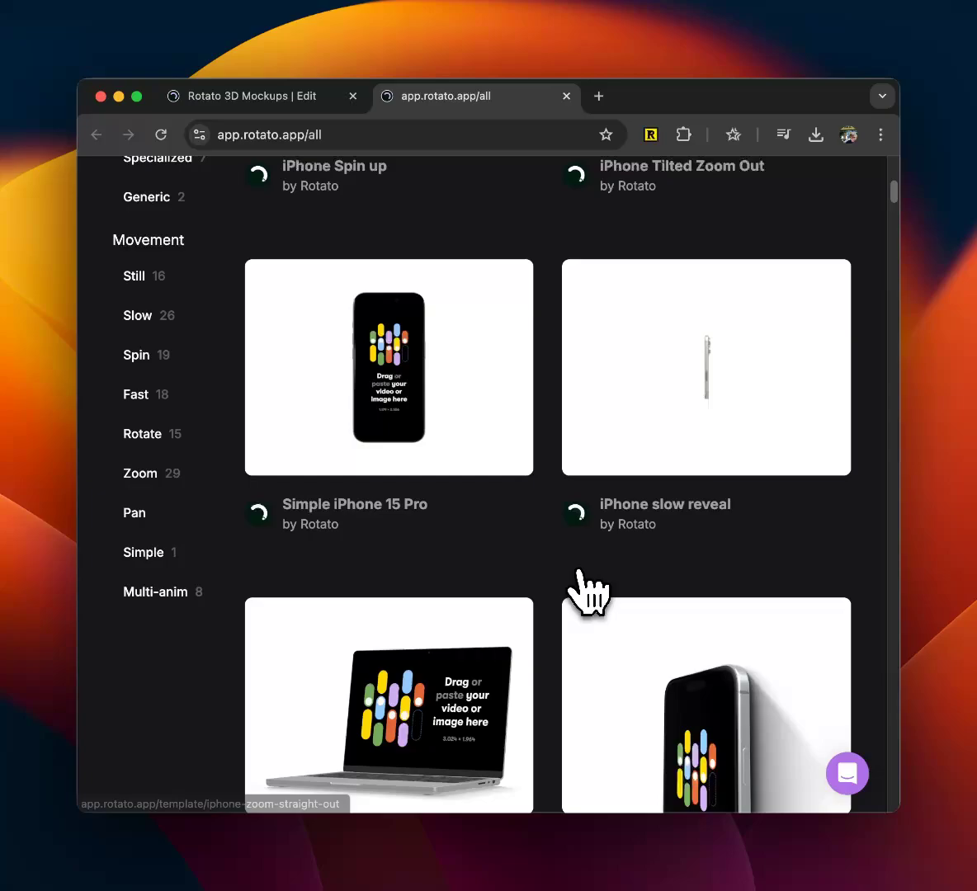
{"action": "scroll", "coordinate": [584, 588], "scroll_direction": "up", "scroll_amount": 10}
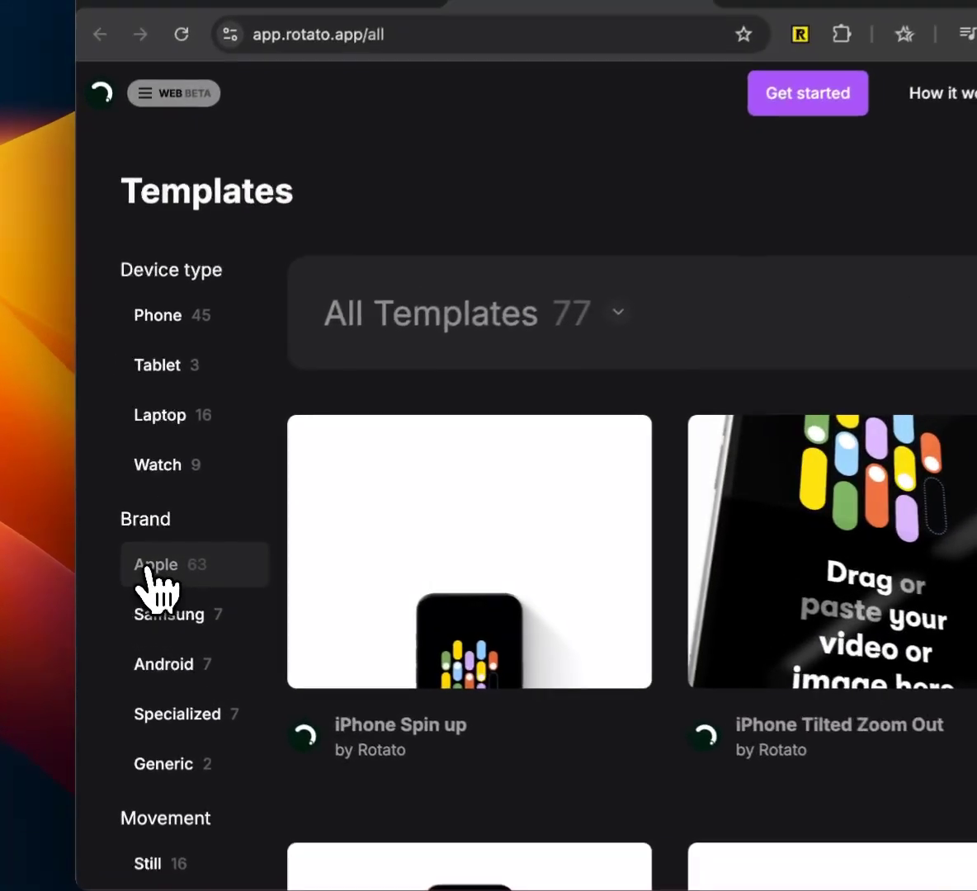
Filter the gallery to Apple templates and scroll through the results.
{"action": "left_click", "coordinate": [144, 556]}
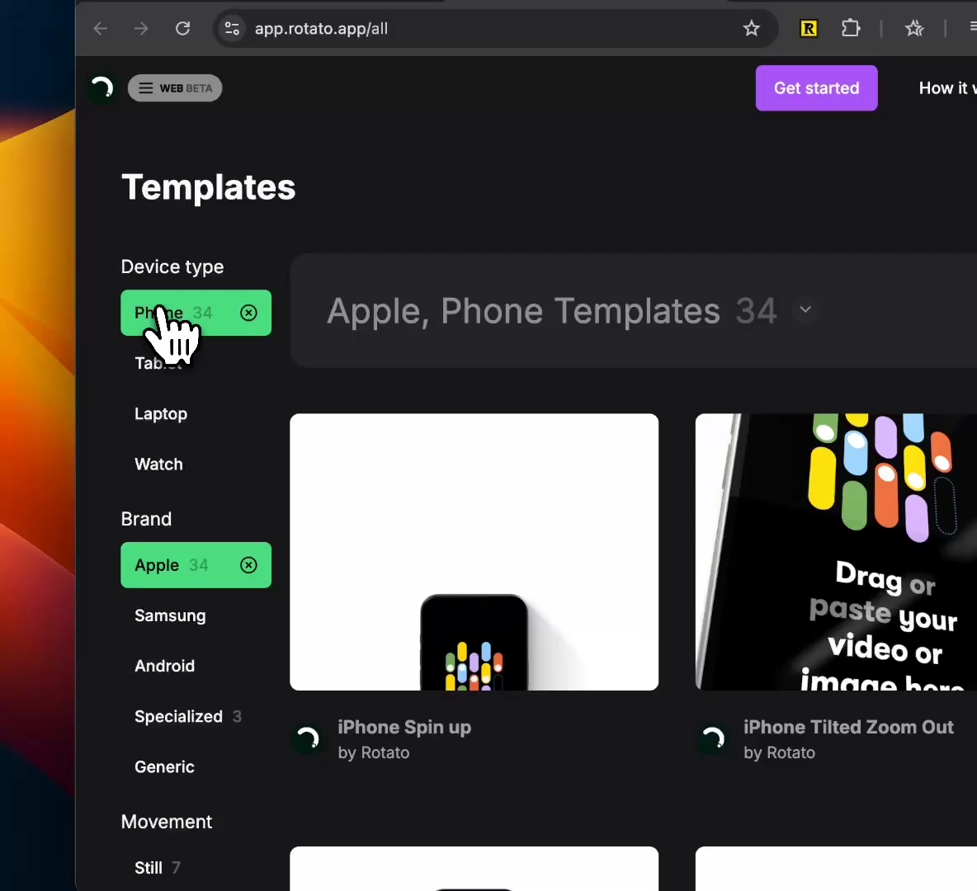
{"action": "scroll", "coordinate": [577, 759], "scroll_direction": "down", "scroll_amount": 15}
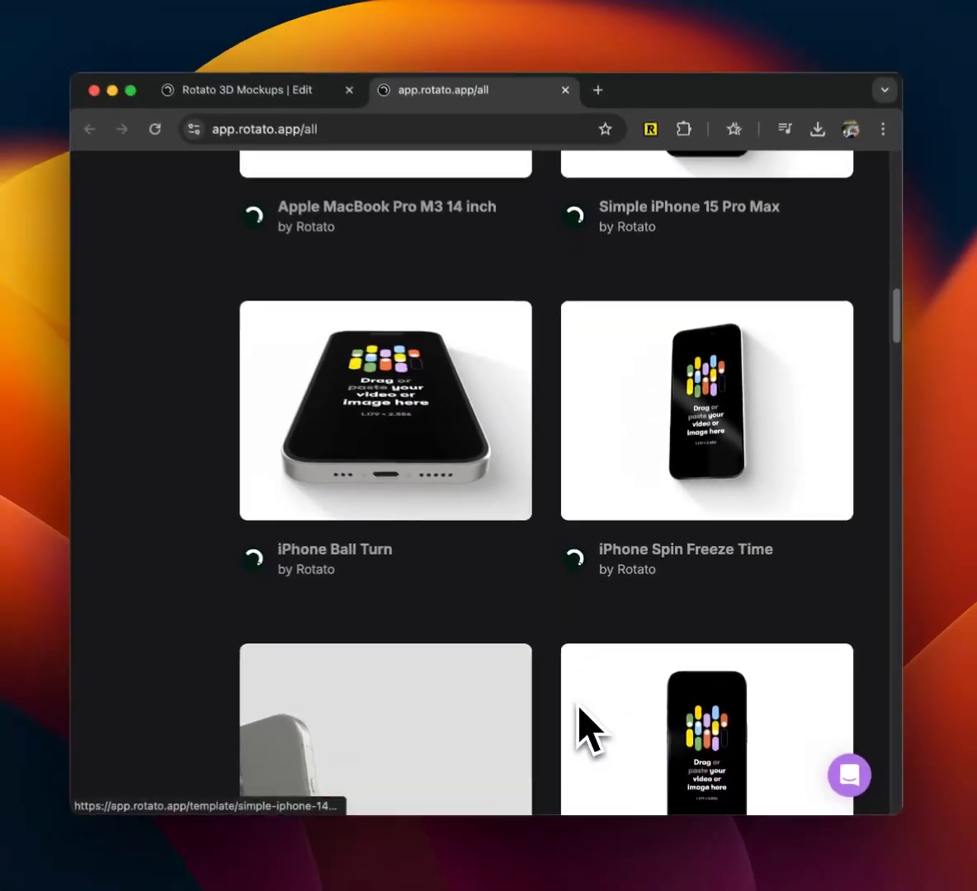
{"action": "scroll", "coordinate": [554, 730], "scroll_direction": "down", "scroll_amount": 10}
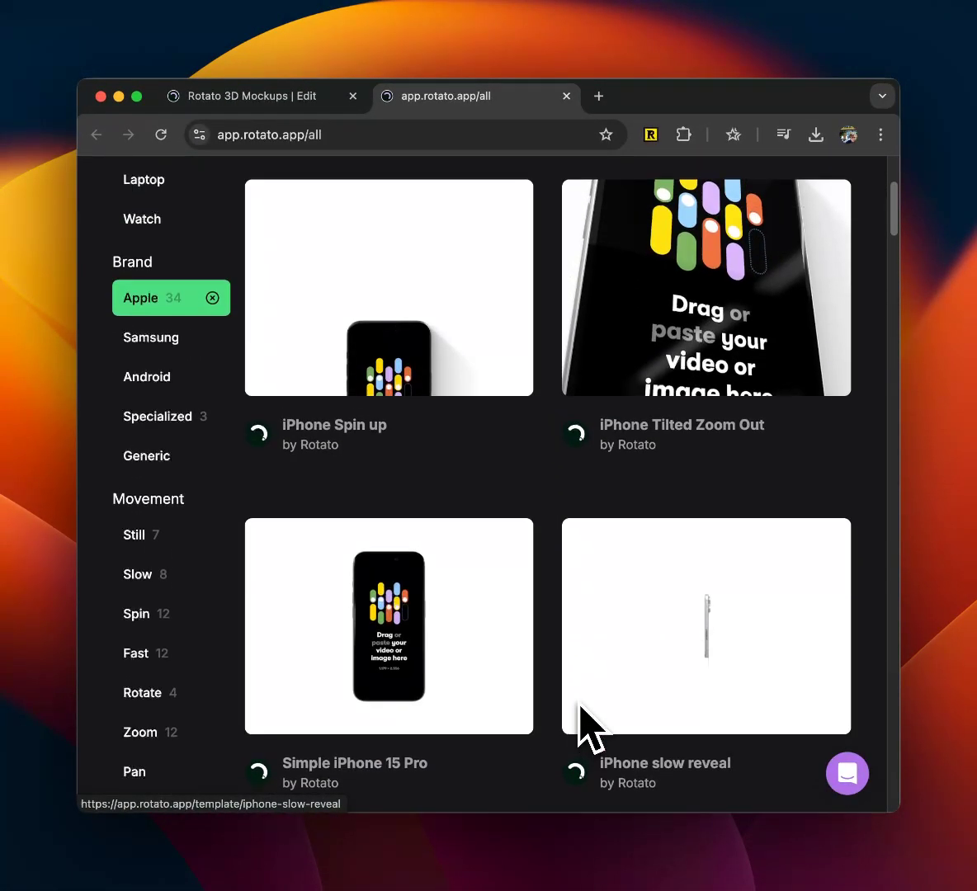
{"action": "scroll", "coordinate": [581, 724], "scroll_direction": "up", "scroll_amount": 8}
{"action": "scroll", "coordinate": [581, 724], "scroll_direction": "down", "scroll_amount": 20}
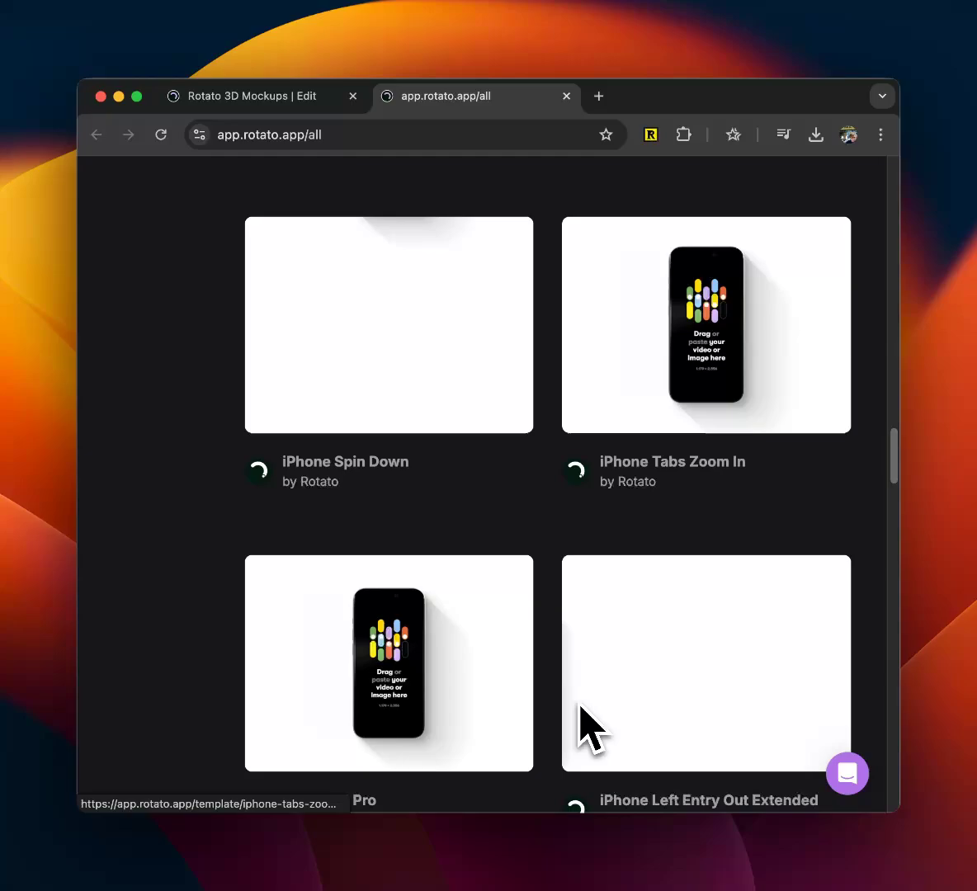
{"action": "scroll", "coordinate": [580, 706], "scroll_direction": "down", "scroll_amount": 1}
{"action": "scroll", "coordinate": [578, 708], "scroll_direction": "up", "scroll_amount": 20}
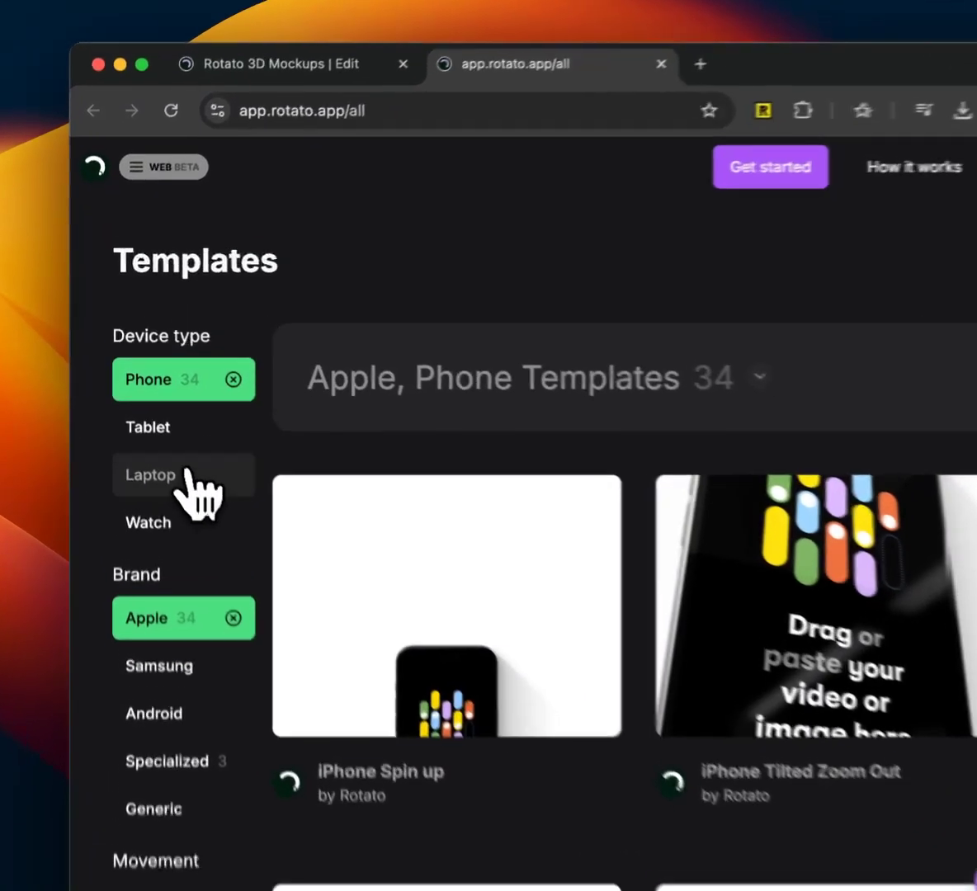
Briefly browse Apple laptop templates, then switch to Phone and open iPhone Tilted Zoom Out.
{"action": "left_click", "coordinate": [165, 437]}
{"action": "scroll", "coordinate": [715, 515], "scroll_direction": "down", "scroll_amount": 5}
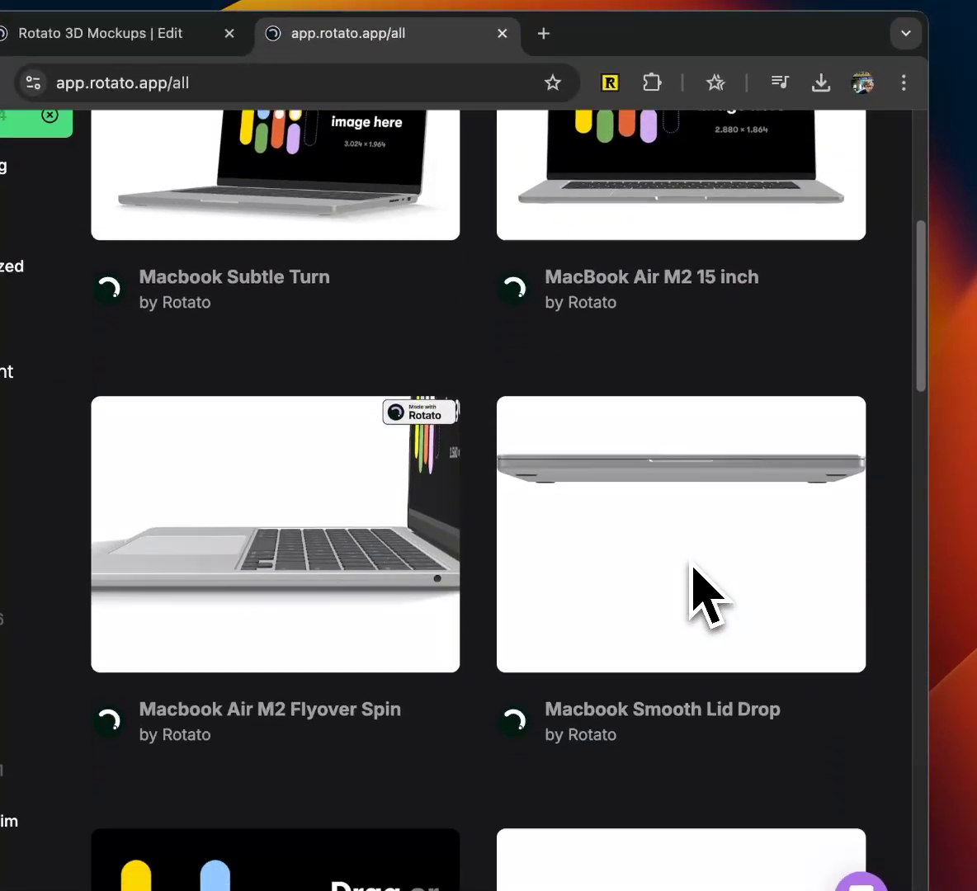
{"action": "scroll", "coordinate": [693, 567], "scroll_direction": "down", "scroll_amount": 8}
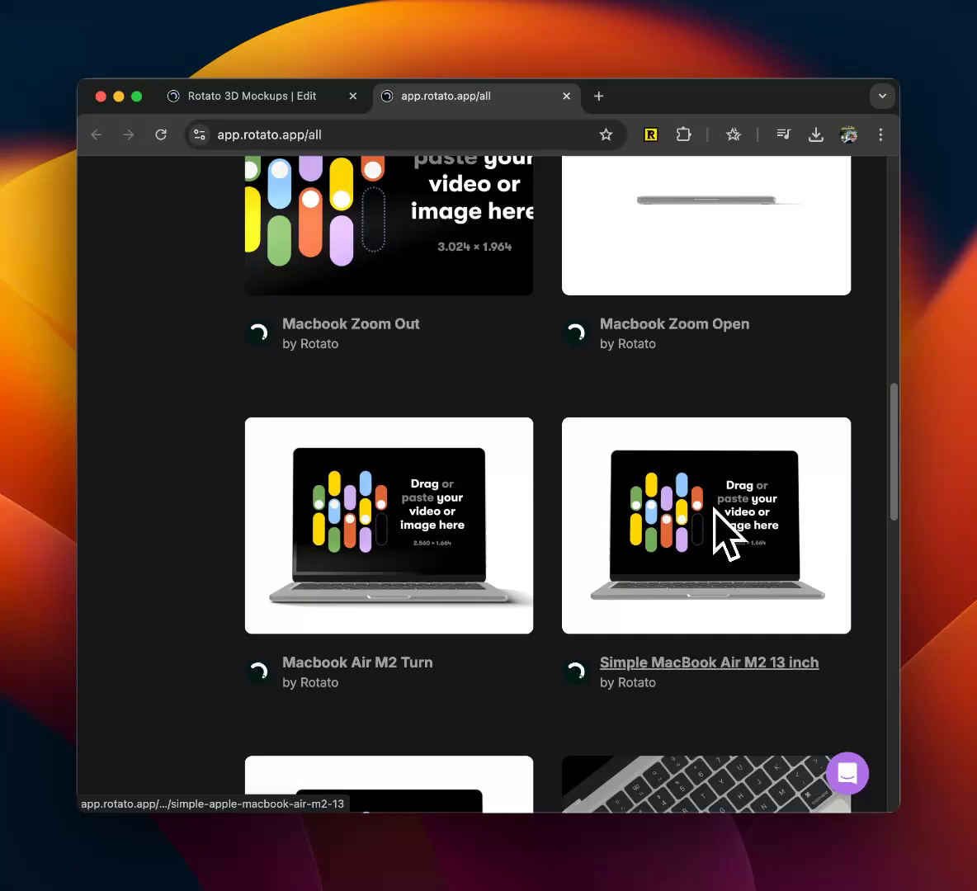
{"action": "scroll", "coordinate": [722, 533], "scroll_direction": "down", "scroll_amount": 2}
{"action": "scroll", "coordinate": [719, 534], "scroll_direction": "up", "scroll_amount": 15}
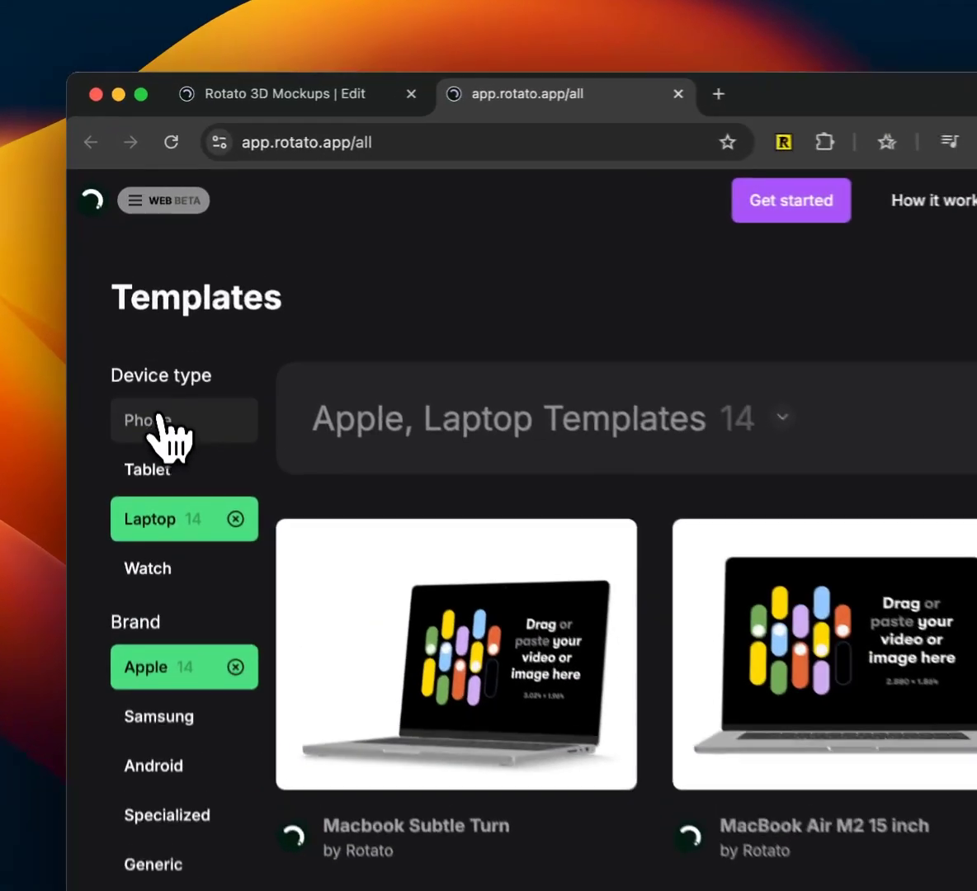
{"action": "left_click", "coordinate": [154, 358]}
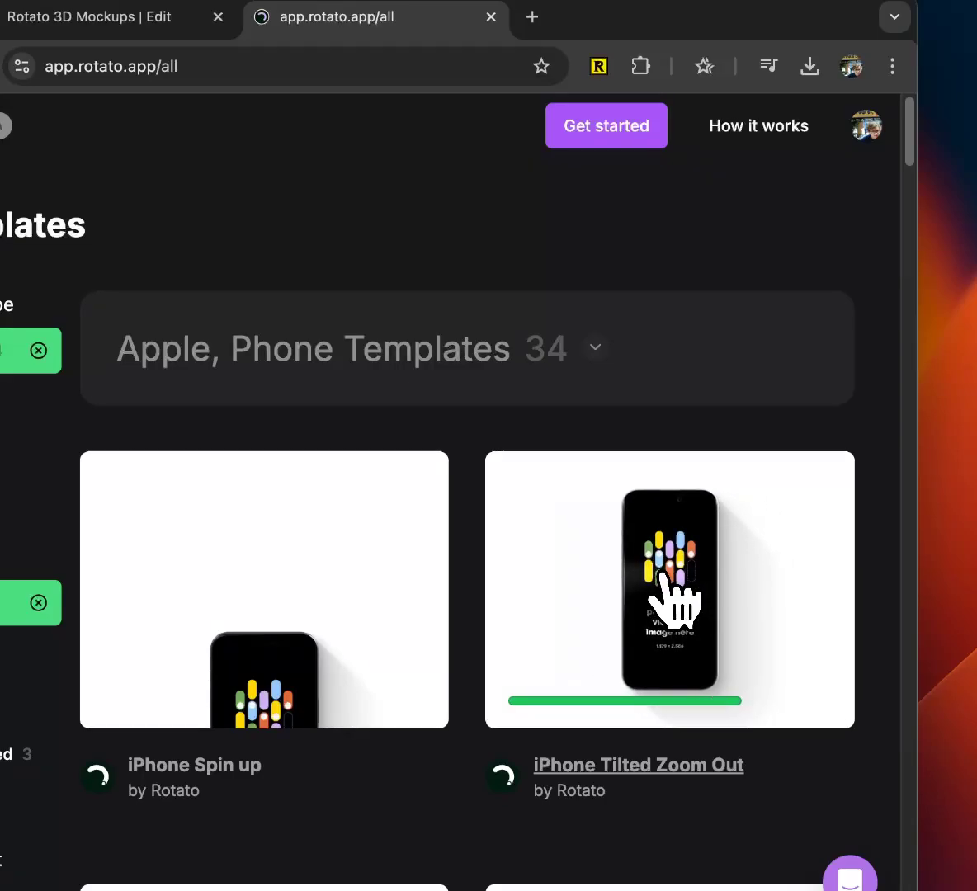
{"action": "left_click", "coordinate": [829, 692]}
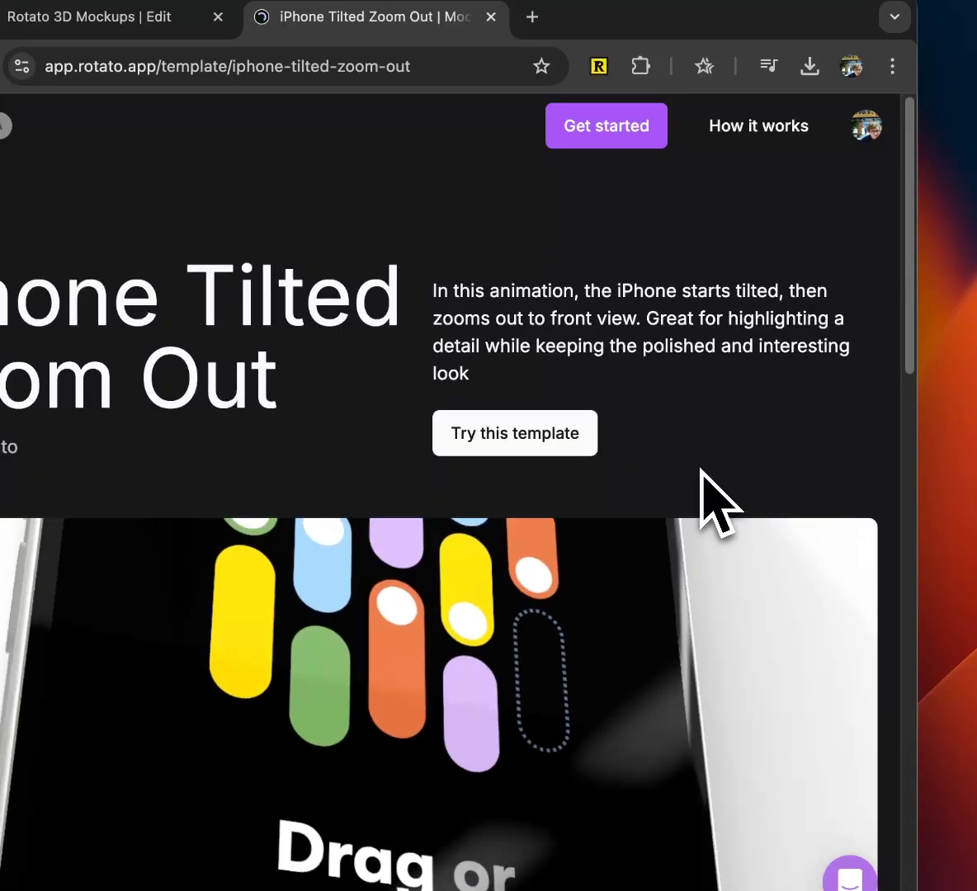
Start a project from the iPhone Tilted Zoom Out template and preview its animation.
{"action": "left_click", "coordinate": [569, 436]}
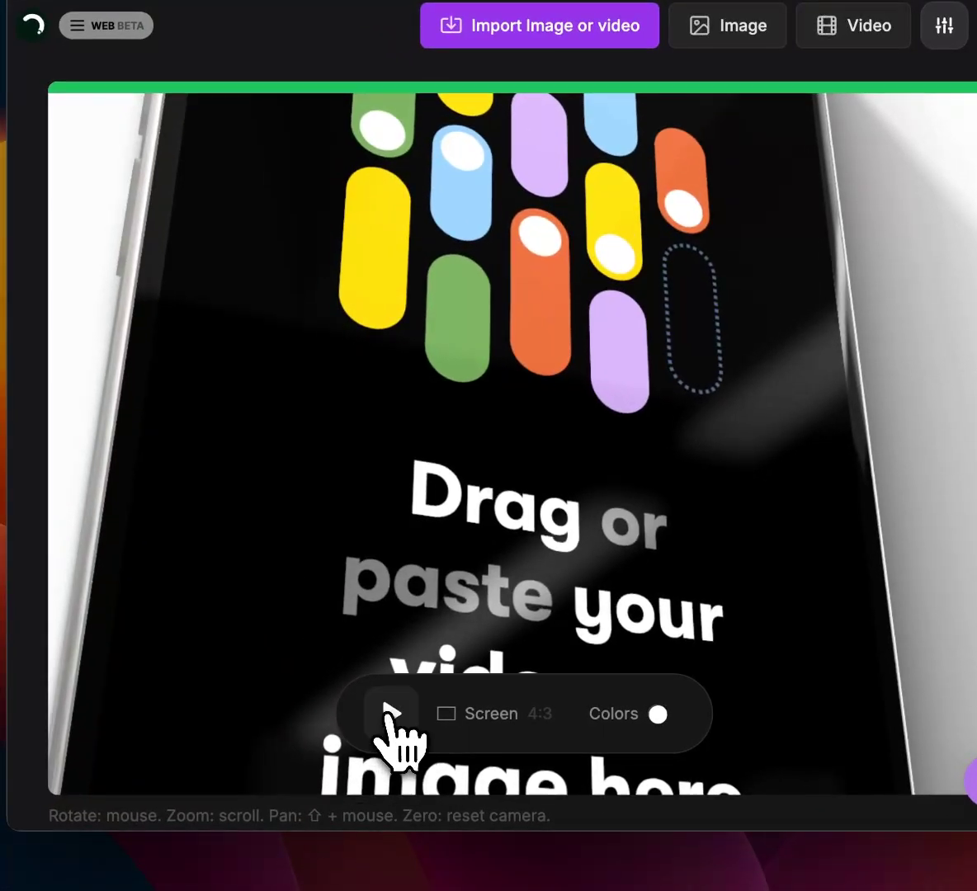
{"action": "left_click", "coordinate": [251, 816]}
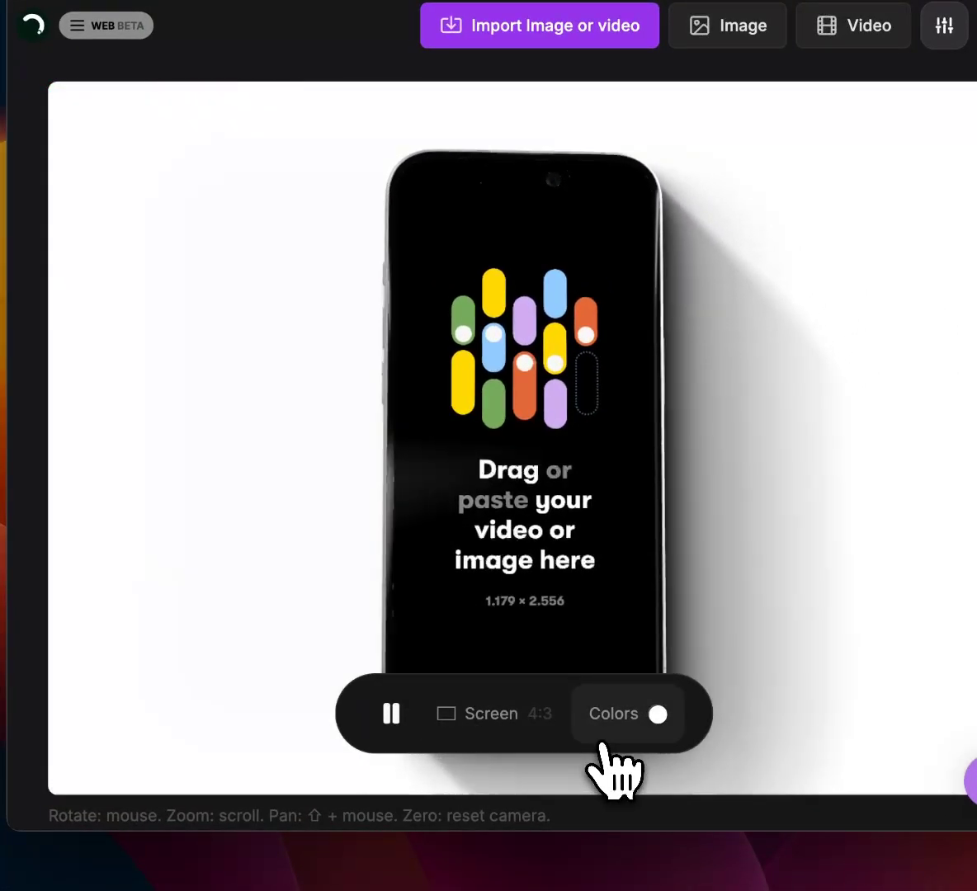
{"action": "left_click", "coordinate": [393, 718]}
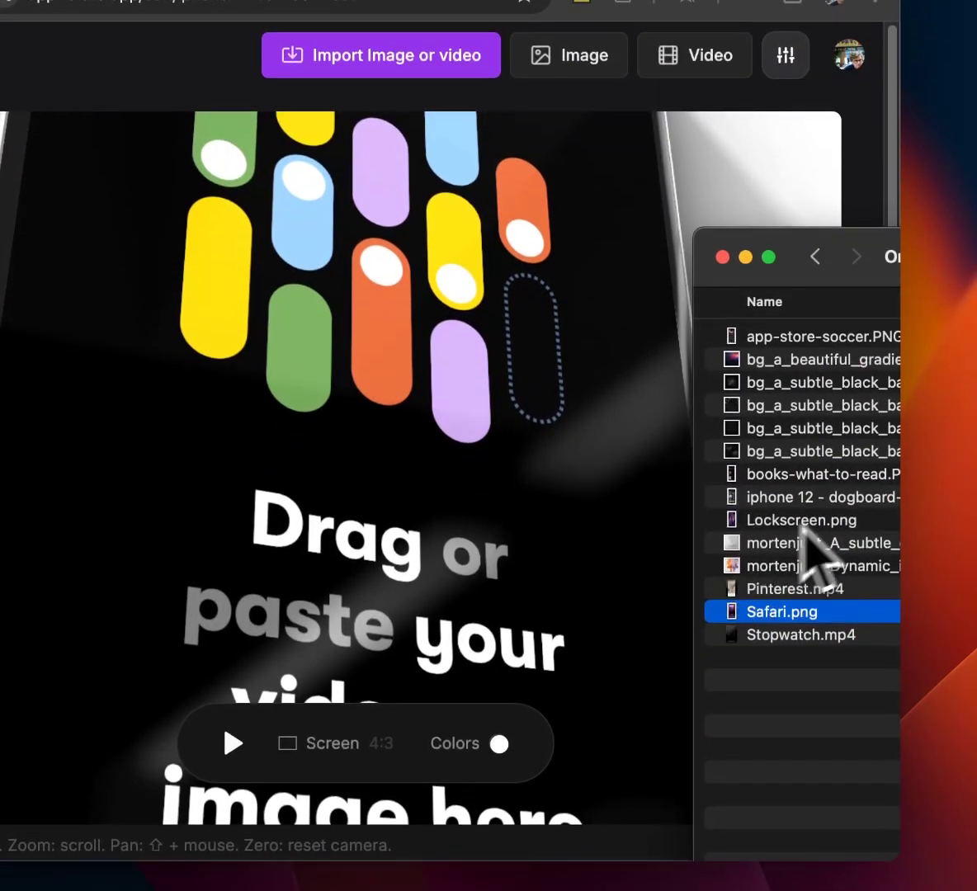
Place Lockscreen.png on the phone screen and apply the navy colour theme.
{"action": "left_click_drag", "start_coordinate": [801, 526], "coordinate": [462, 462]}
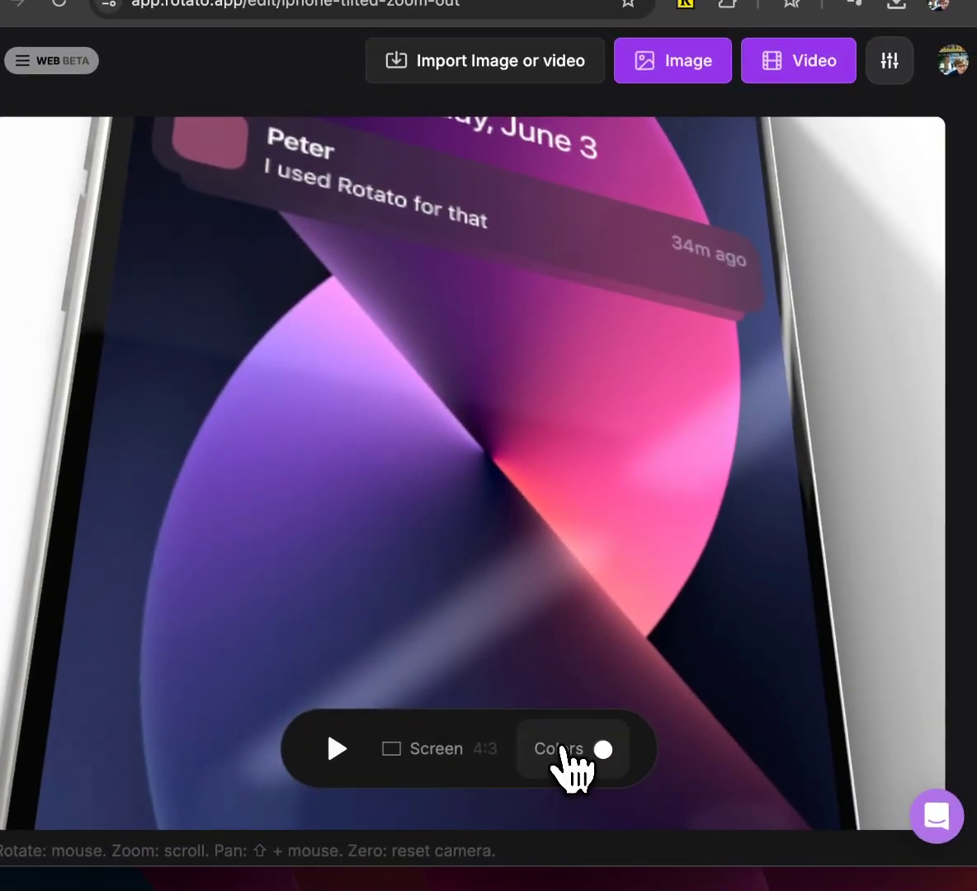
{"action": "left_click", "coordinate": [569, 751]}
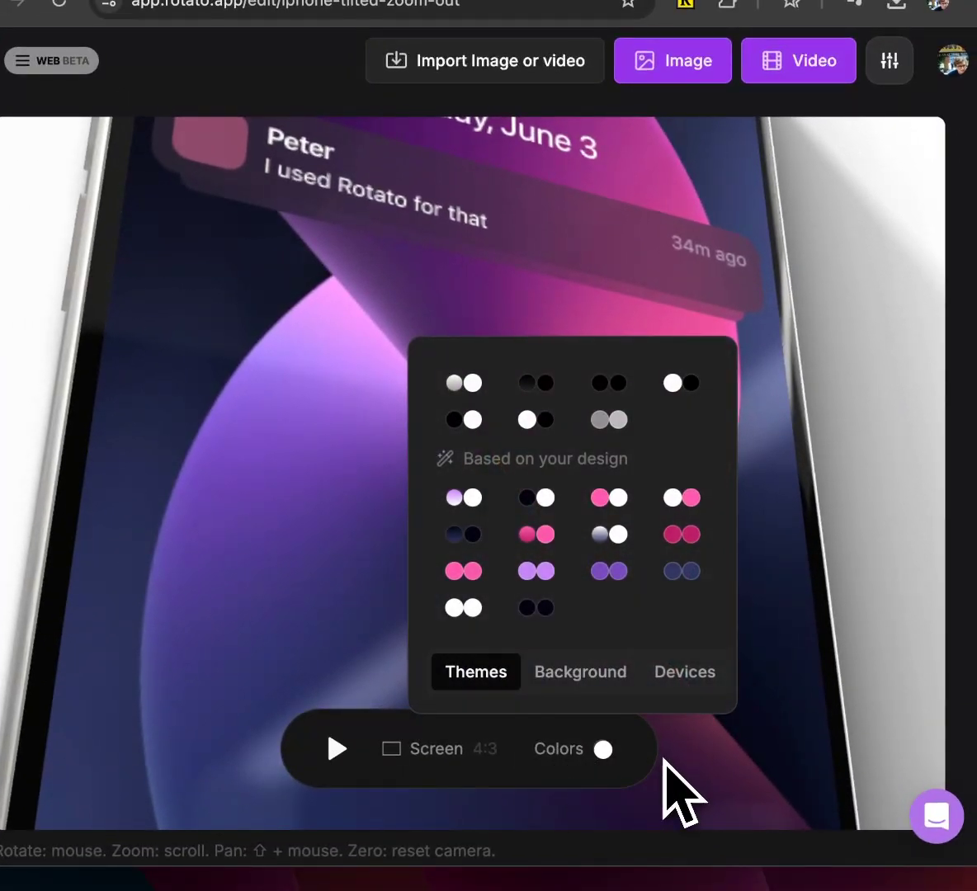
{"action": "left_click", "coordinate": [609, 571]}
{"action": "left_click", "coordinate": [546, 571]}
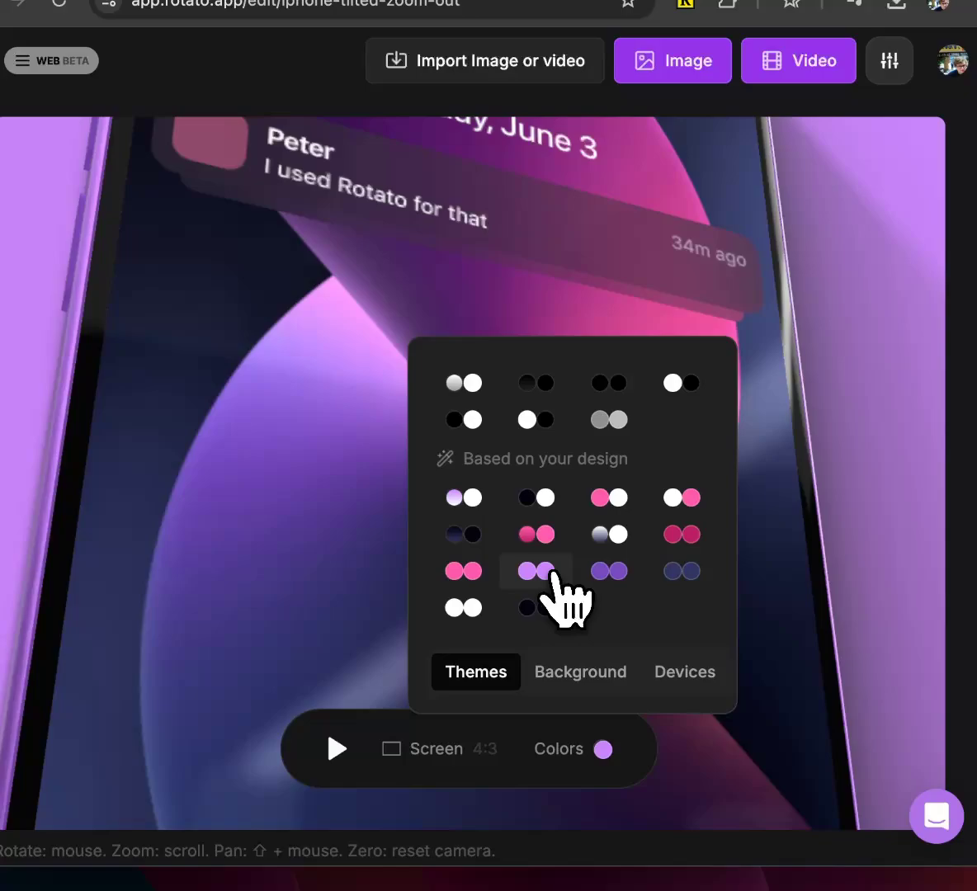
{"action": "left_click", "coordinate": [672, 504]}
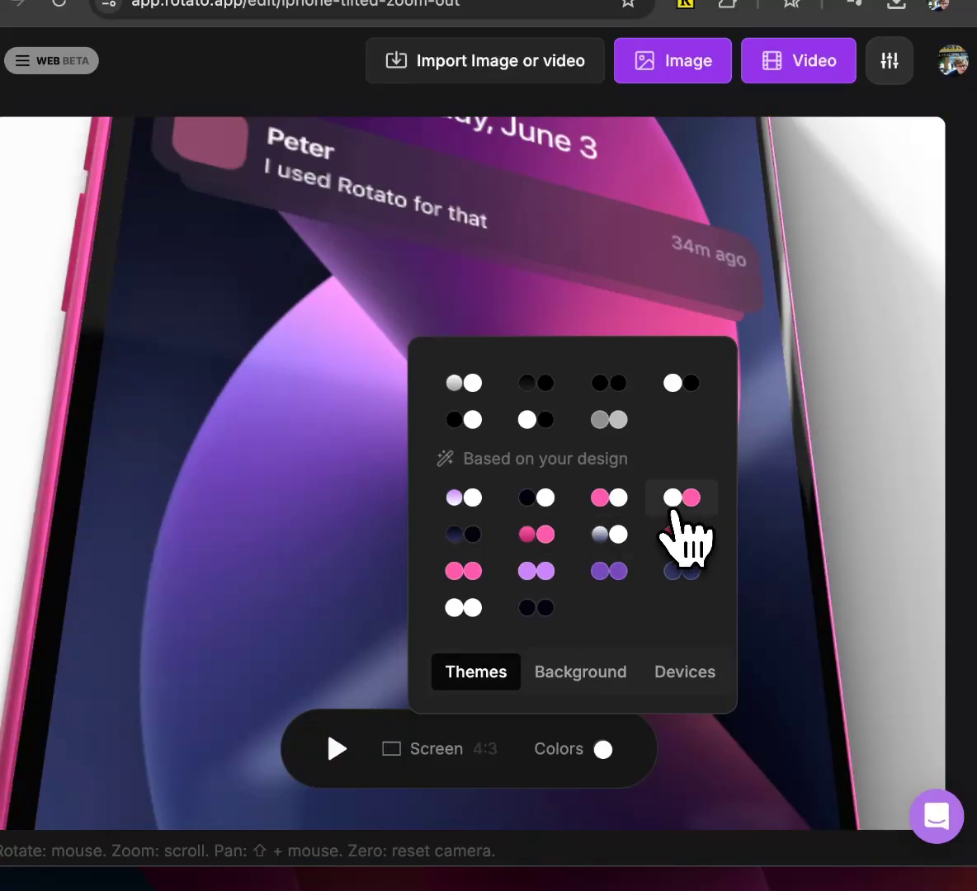
{"action": "left_click", "coordinate": [688, 544]}
{"action": "left_click", "coordinate": [685, 571]}
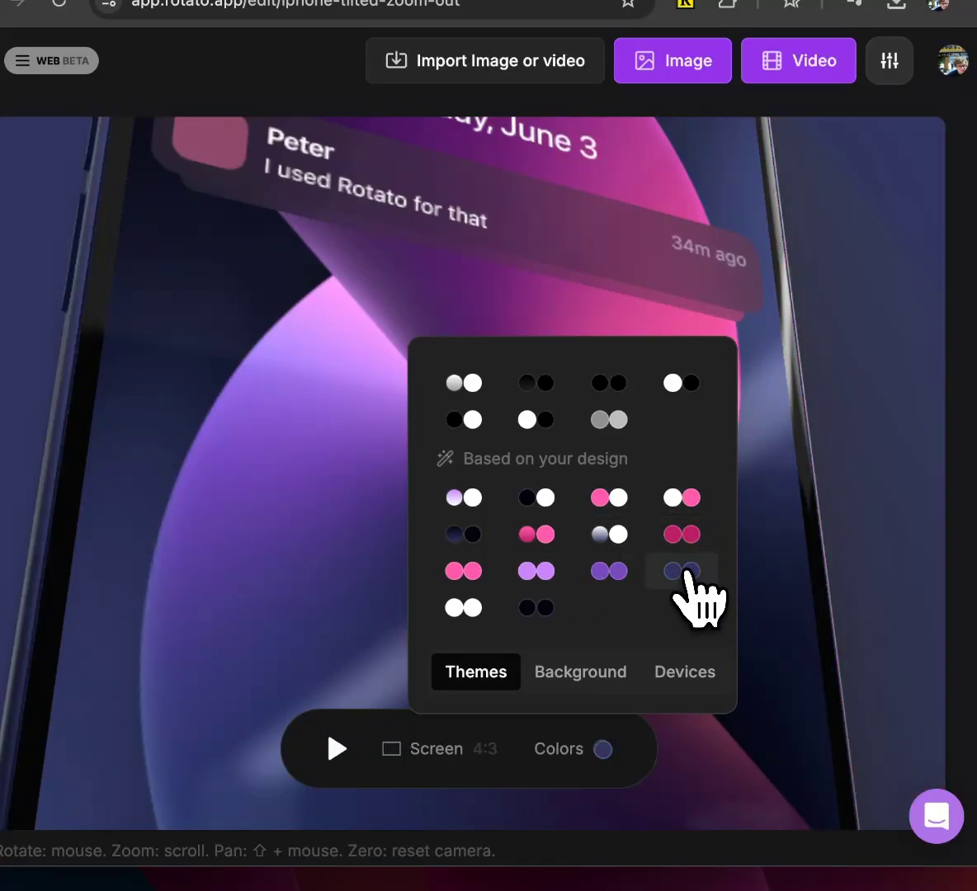
{"action": "left_click", "coordinate": [330, 425]}
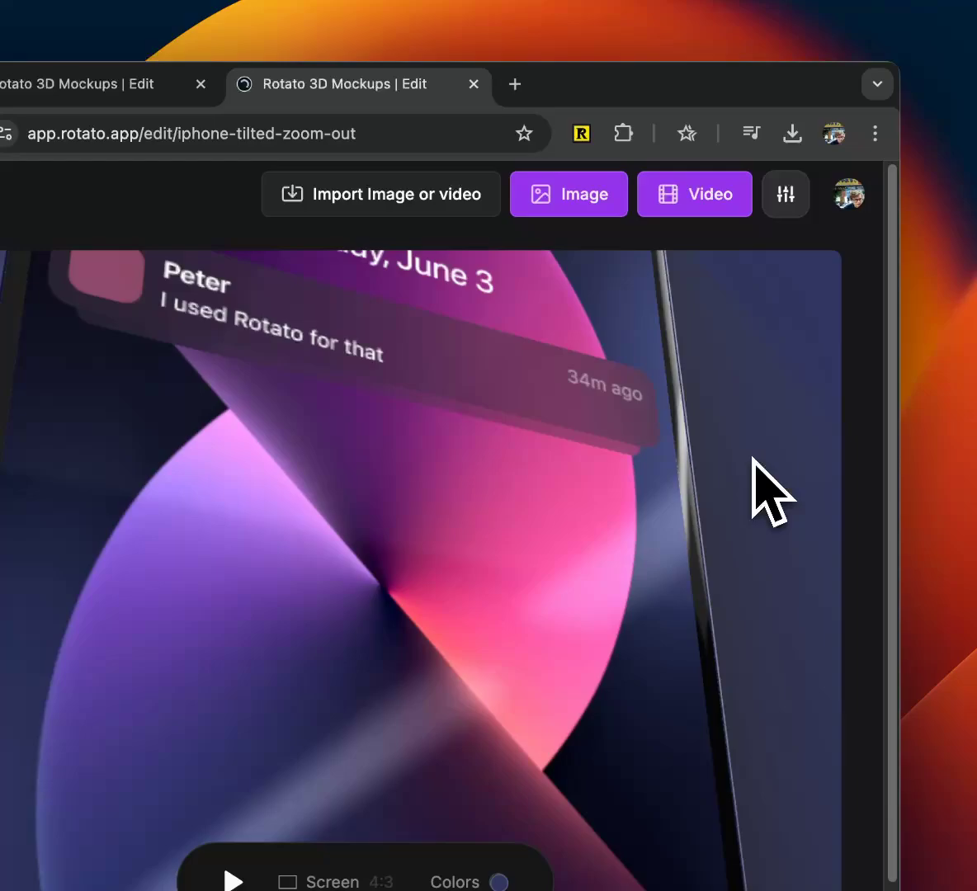
Render the mockup as a 1280×960 video and download iphone-tilted-zoom-out (24).mp4.
{"action": "left_click", "coordinate": [694, 204]}
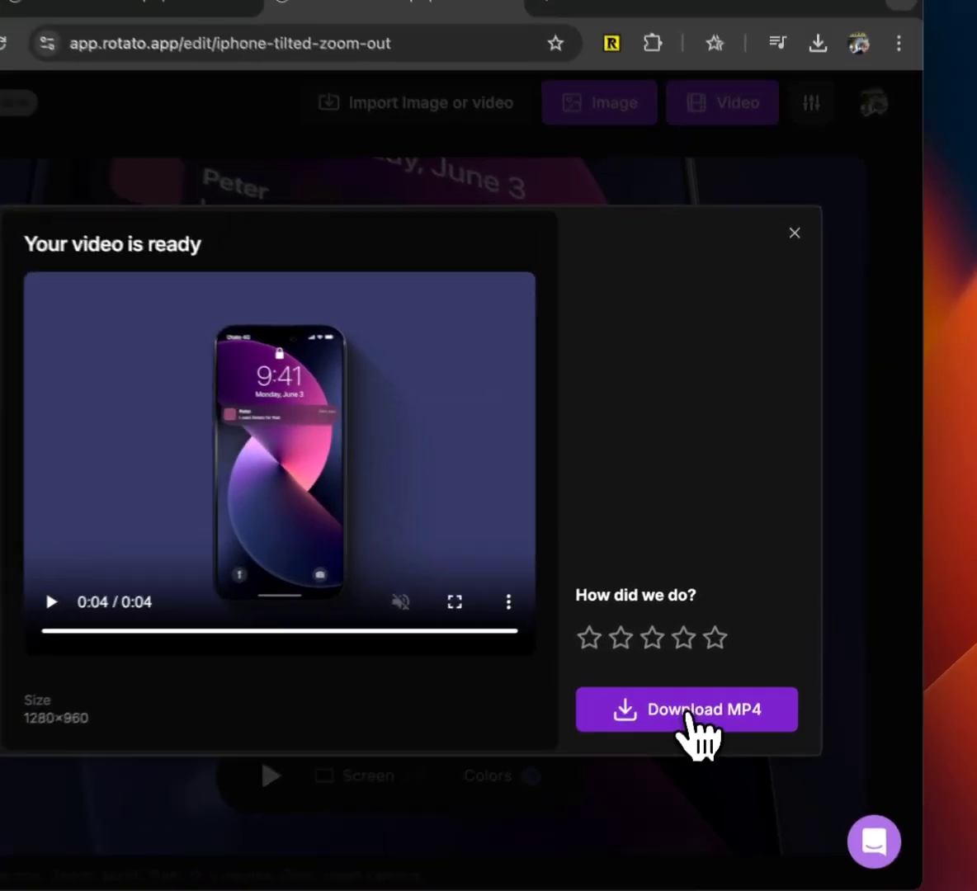
{"action": "left_click", "coordinate": [713, 670]}
{"action": "left_click", "coordinate": [693, 186]}
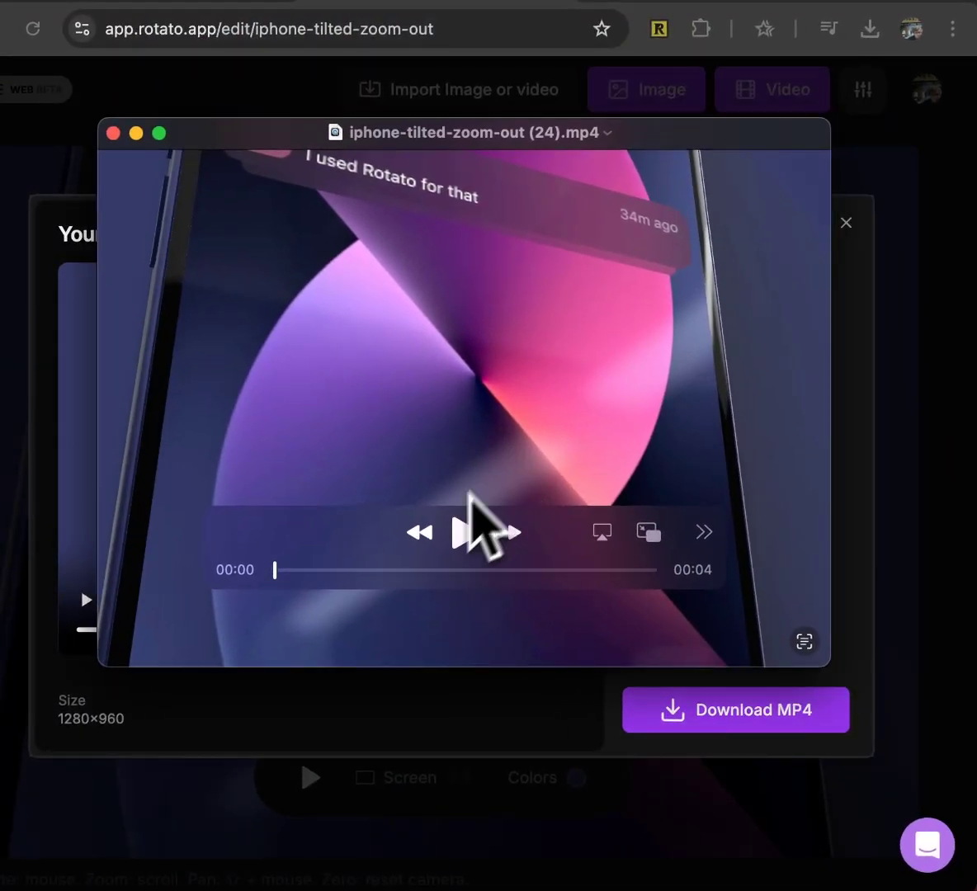
Play the downloaded MP4 to check it, then close the player and video-ready dialog.
{"action": "left_click", "coordinate": [385, 445]}
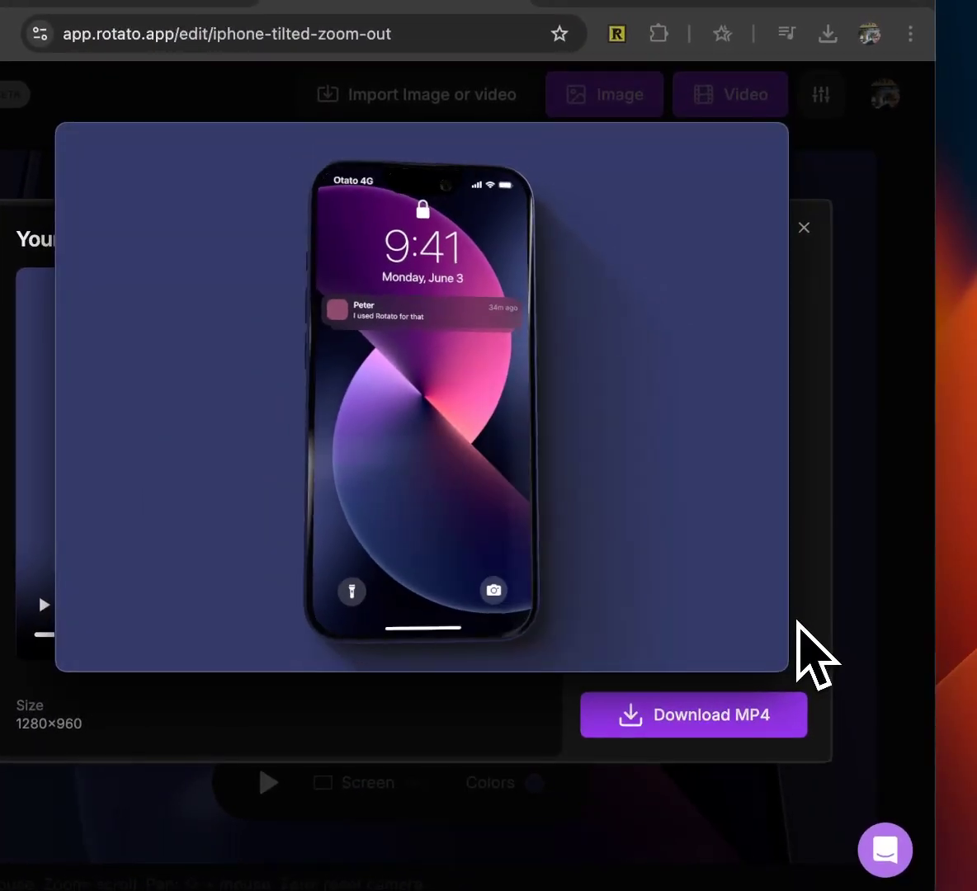
{"action": "left_click_drag", "start_coordinate": [687, 327], "coordinate": [973, 433]}
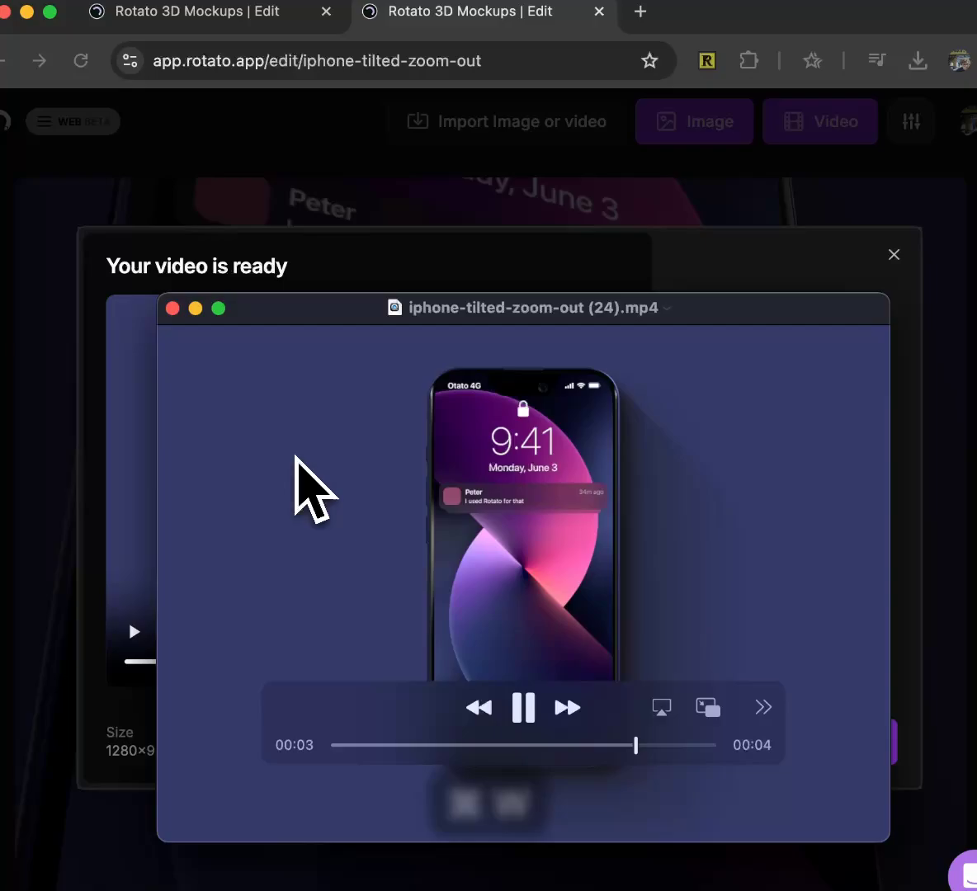
{"action": "key", "text": "super+w"}
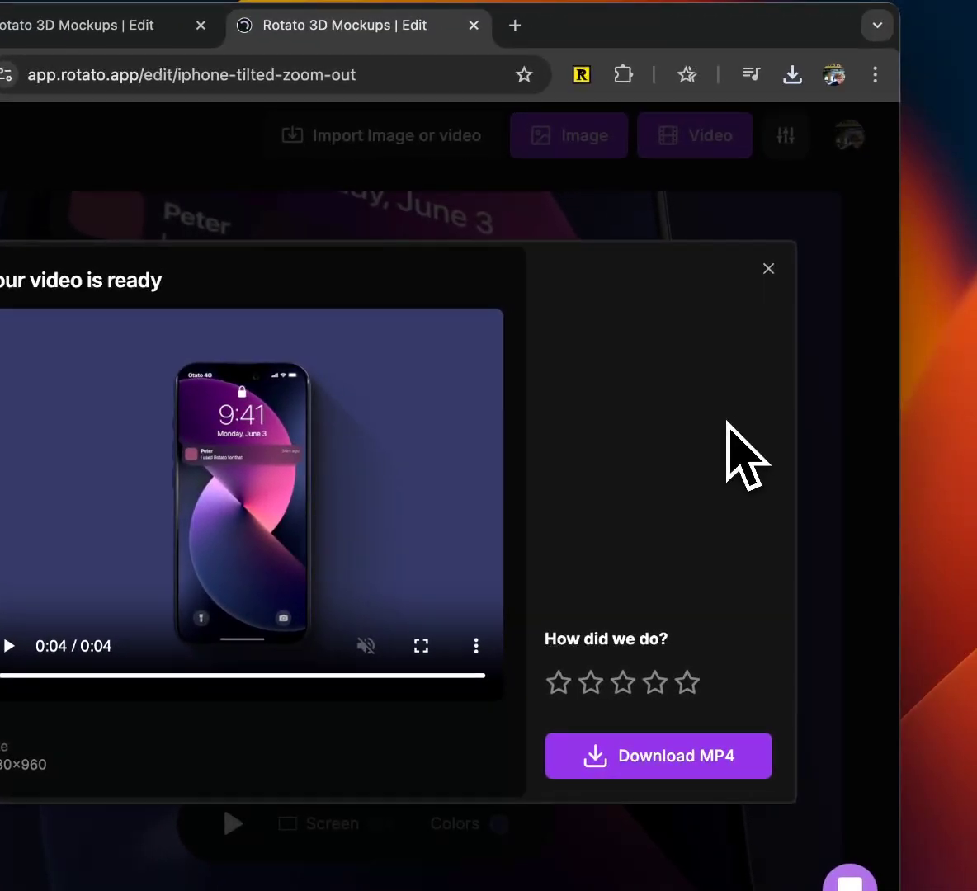
{"action": "left_click", "coordinate": [767, 268]}
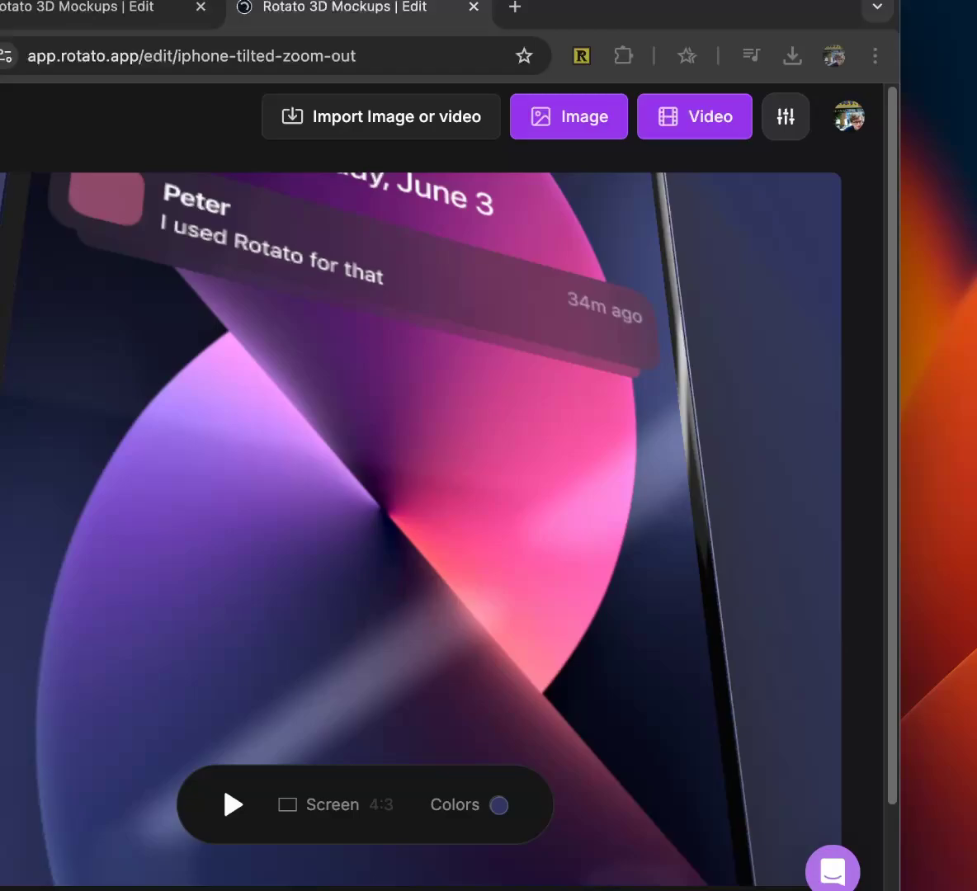
Replace the phone screen content with the Pinterest.mp4 recording.
{"action": "key", "text": "super+w"}
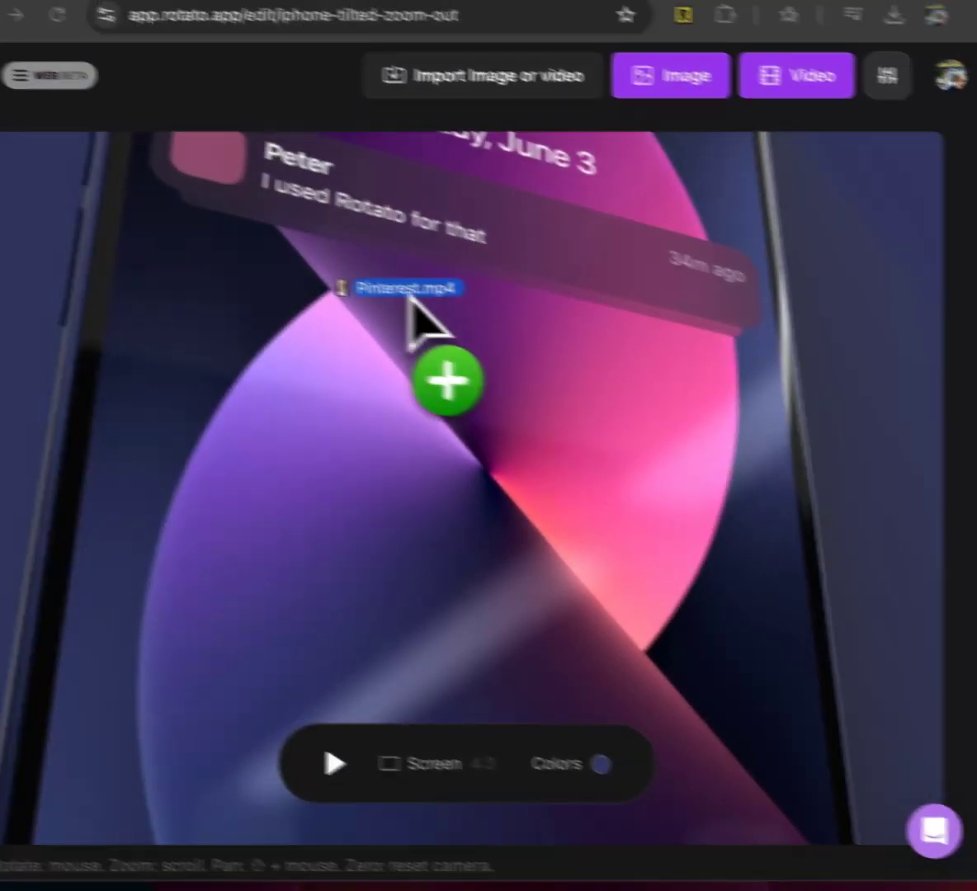
{"action": "left_click_drag", "start_coordinate": [310, 237], "coordinate": [601, 426]}
{"action": "left_click_drag", "start_coordinate": [670, 433], "coordinate": [539, 711]}
Apply the light grey background theme and preview the animation.
{"action": "left_click", "coordinate": [539, 711]}
{"action": "left_click", "coordinate": [427, 346]}
{"action": "left_click", "coordinate": [752, 334]}
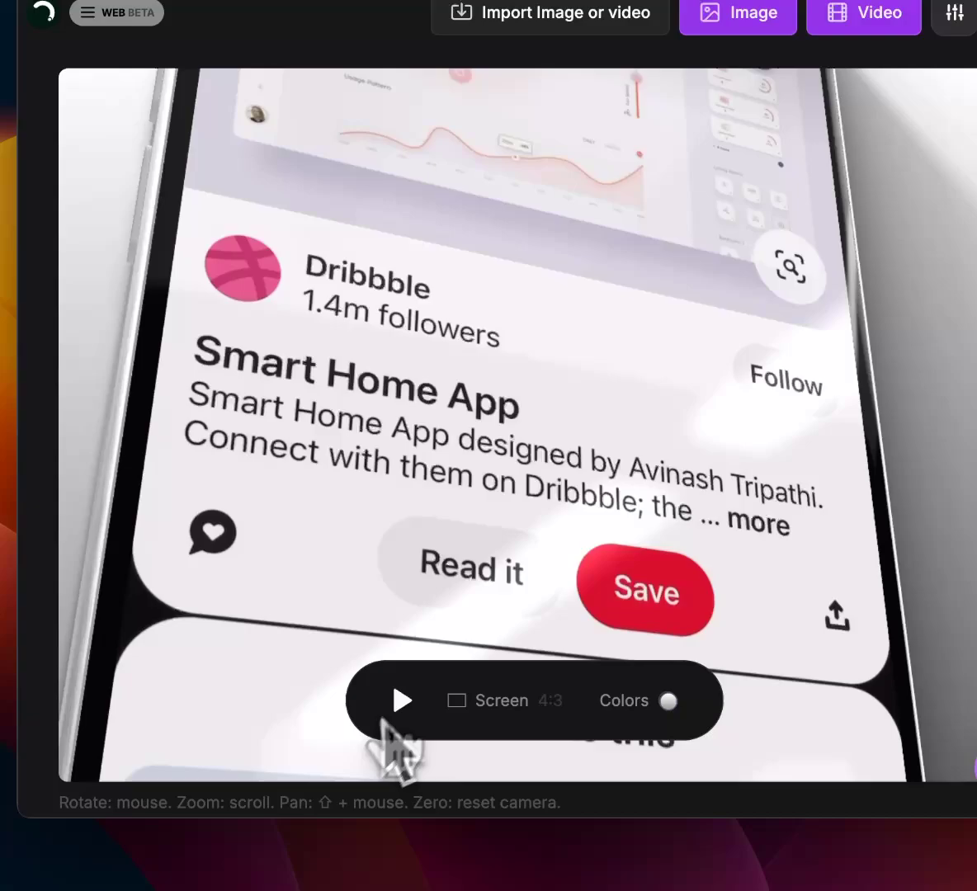
{"action": "left_click", "coordinate": [400, 711]}
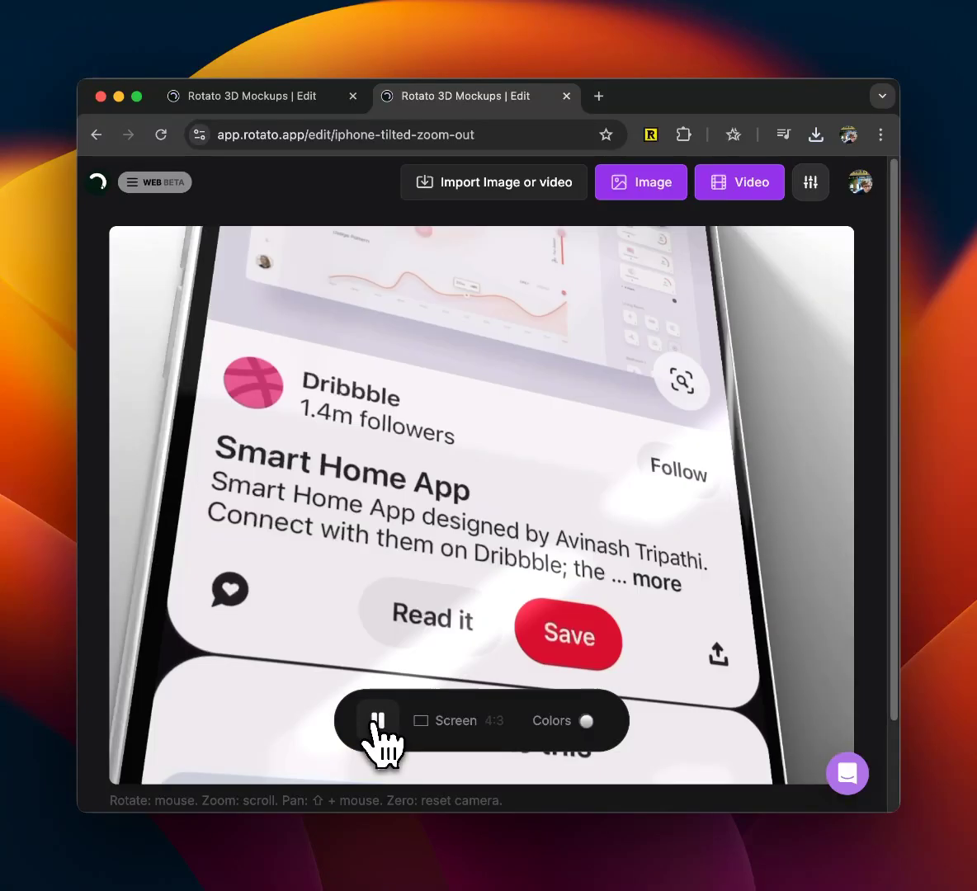
{"action": "left_click", "coordinate": [376, 722]}
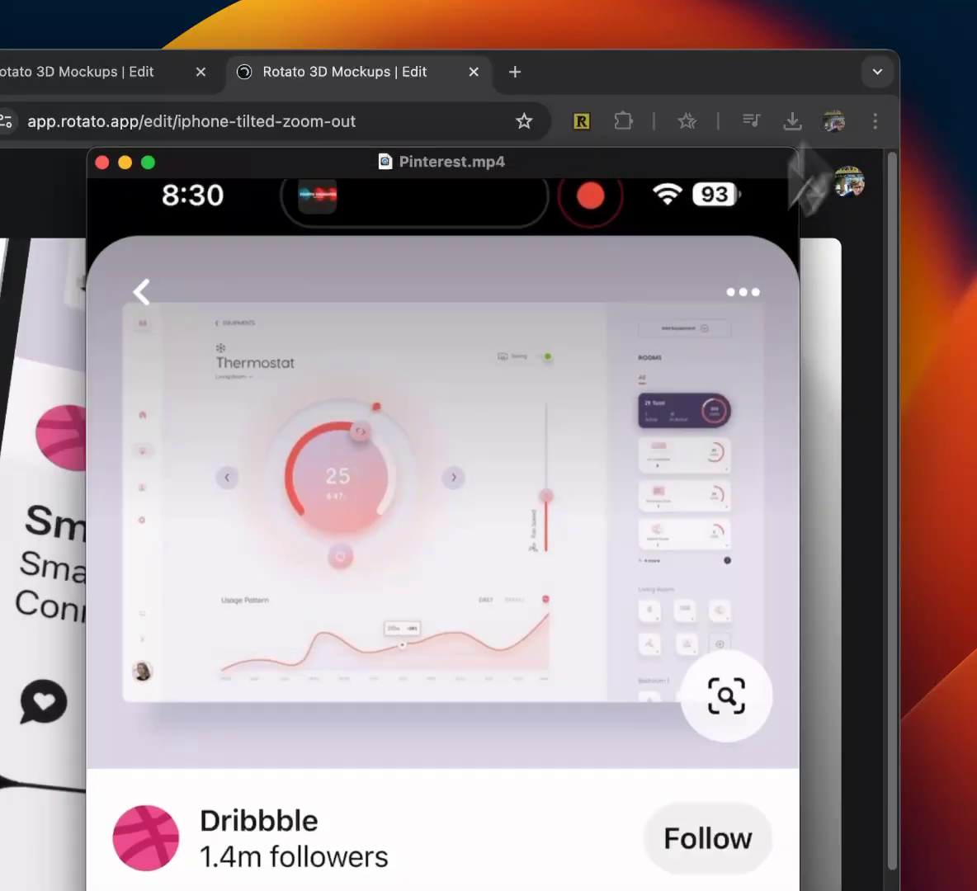
{"action": "key", "text": "super+1"}
{"action": "left_click_drag", "start_coordinate": [439, 658], "coordinate": [394, 215]}
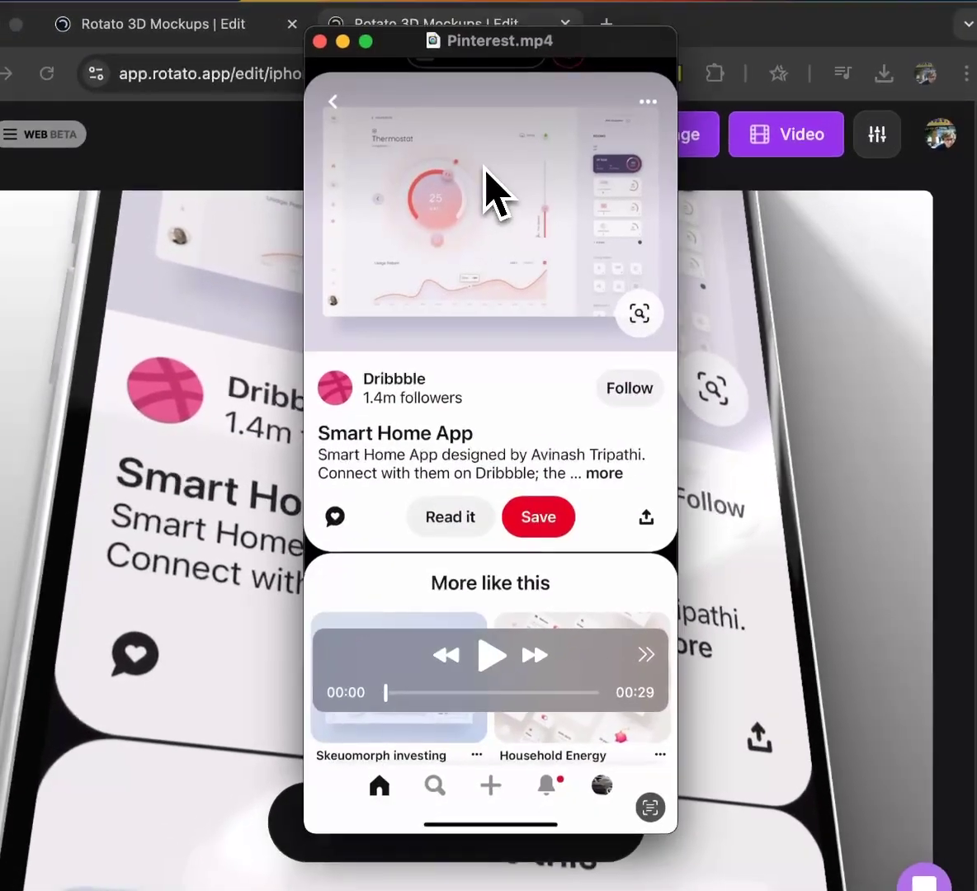
{"action": "left_click_drag", "start_coordinate": [484, 168], "coordinate": [480, 206]}
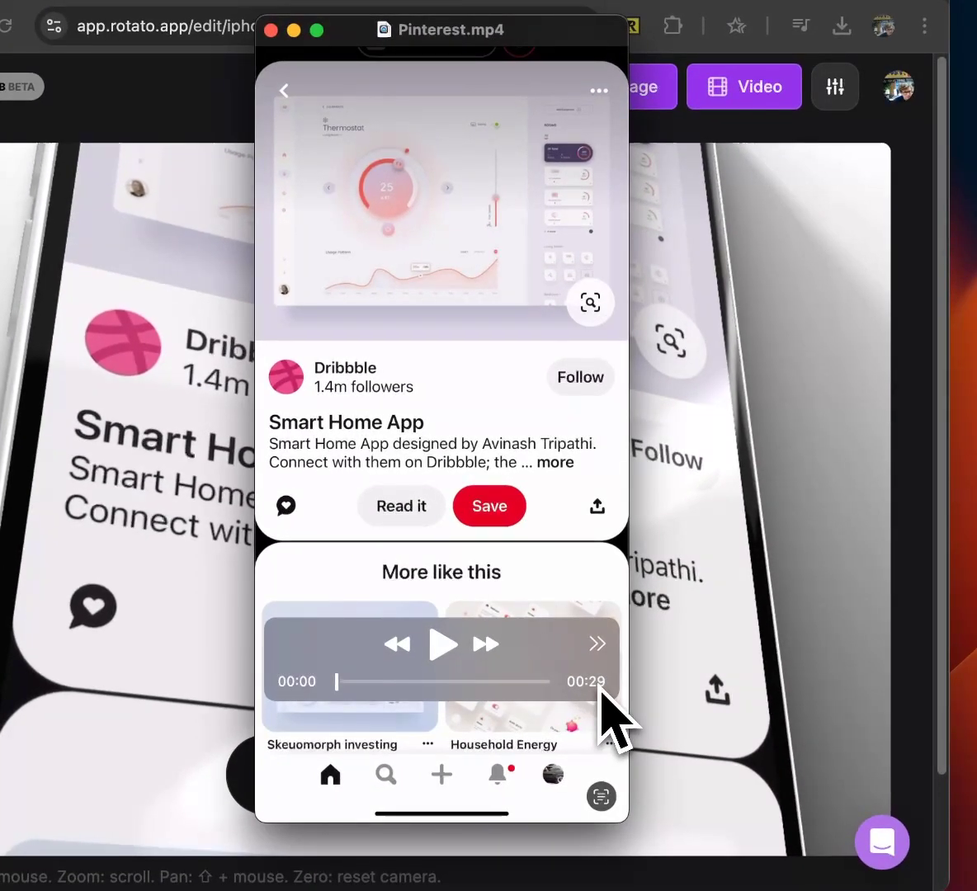
{"action": "left_click", "coordinate": [735, 422]}
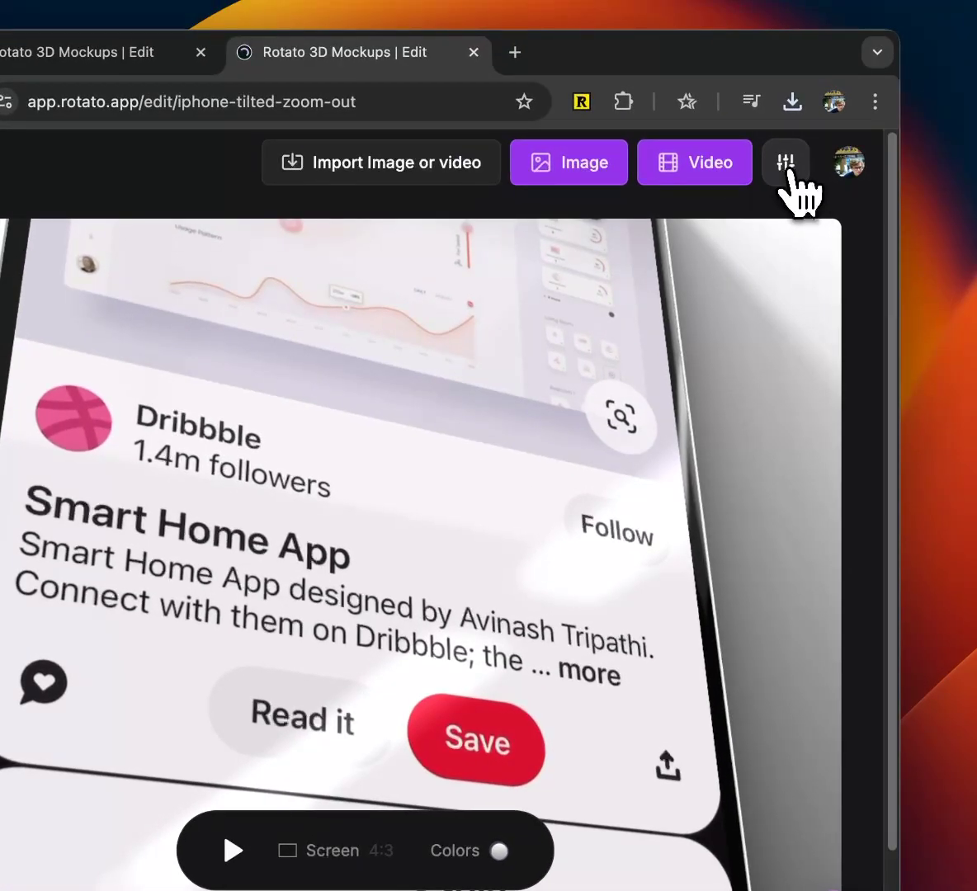
Change the animation duration from 4.032 to 10 seconds in the settings panel.
{"action": "left_click", "coordinate": [835, 87]}
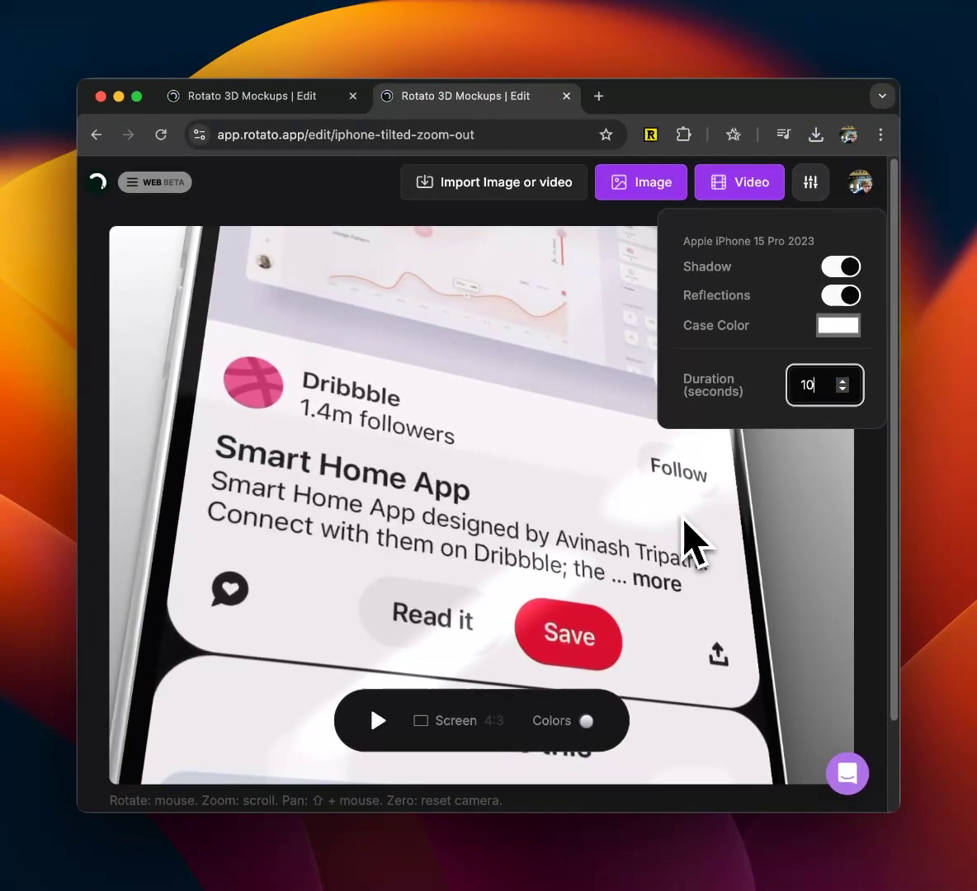
{"action": "left_click", "coordinate": [723, 489]}
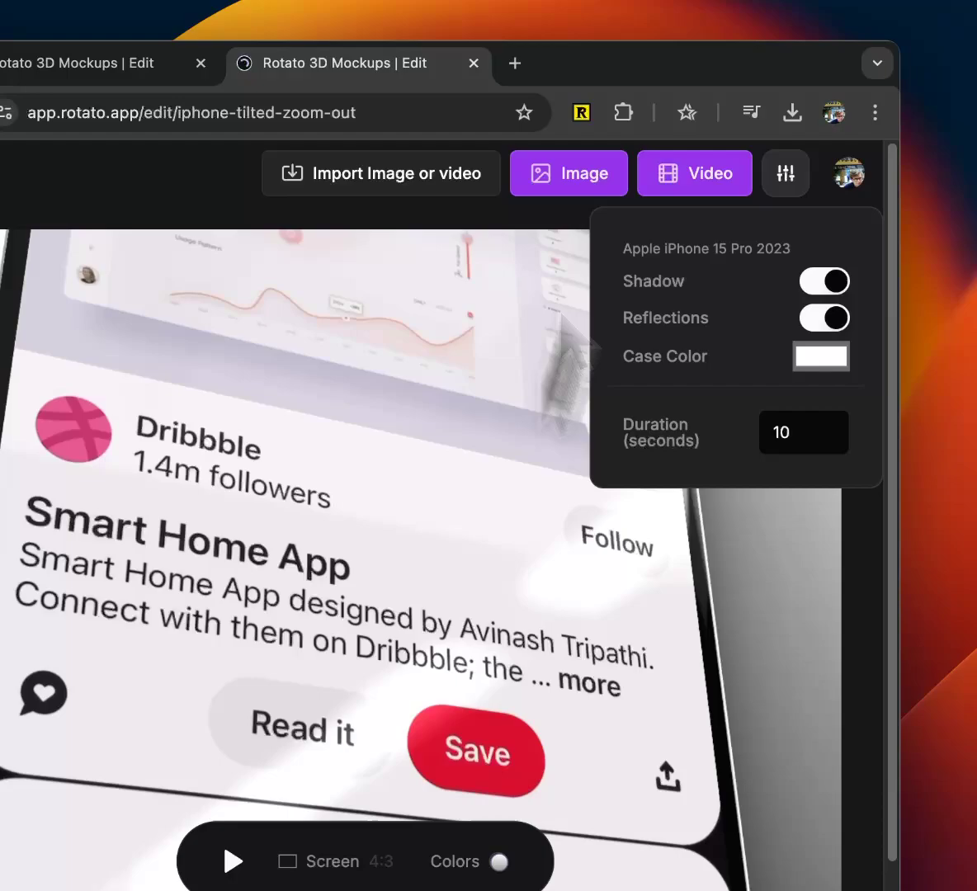
{"action": "left_click", "coordinate": [788, 178]}
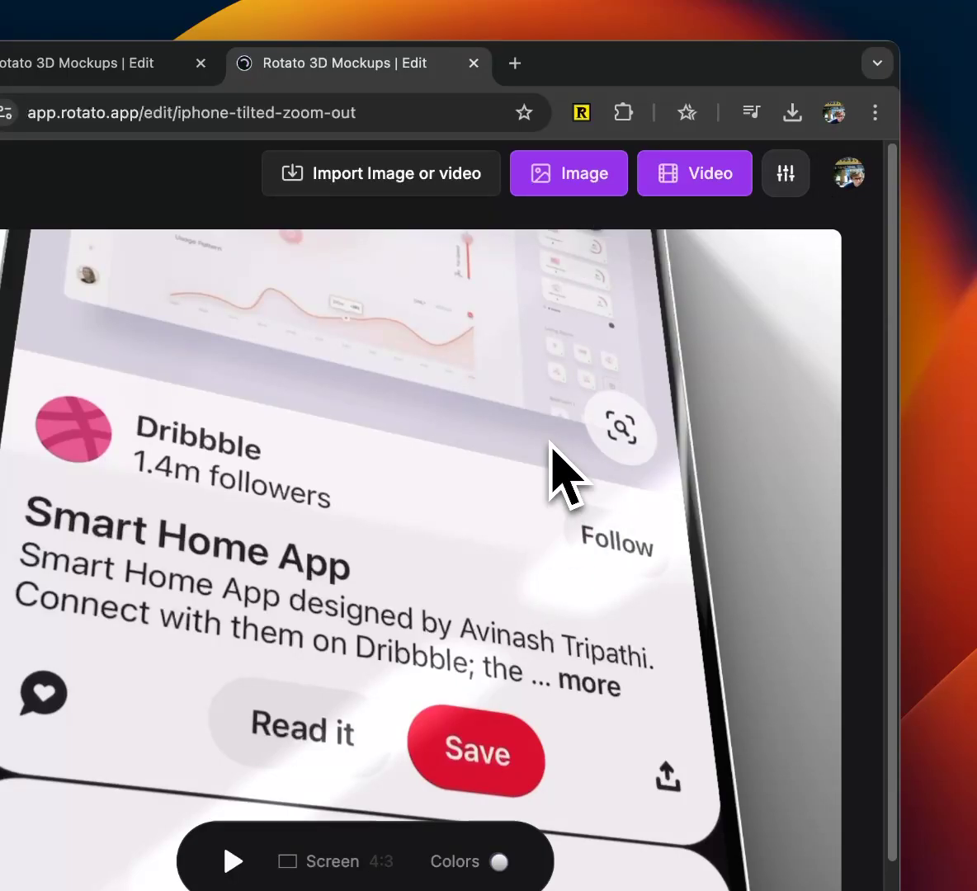
Render the Pinterest mockup and wait for the 10-second 1280×960 video to finish.
{"action": "left_click", "coordinate": [681, 191]}
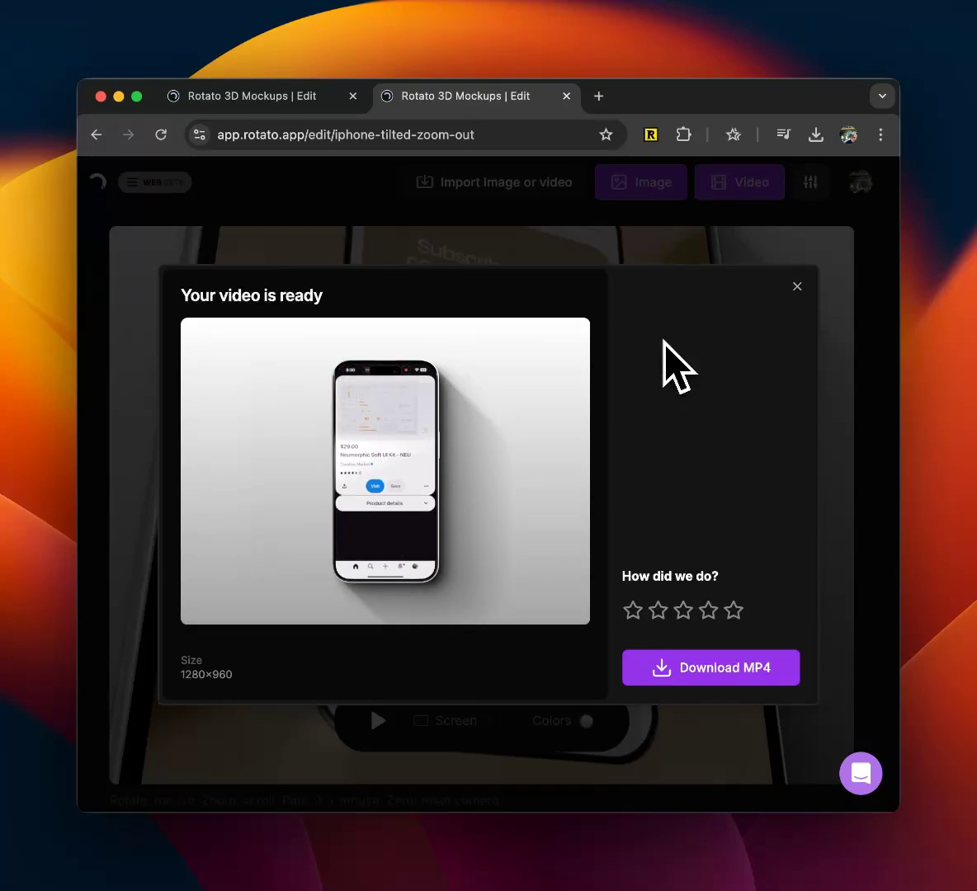
{"action": "mouse_move", "coordinate": [433, 449]}
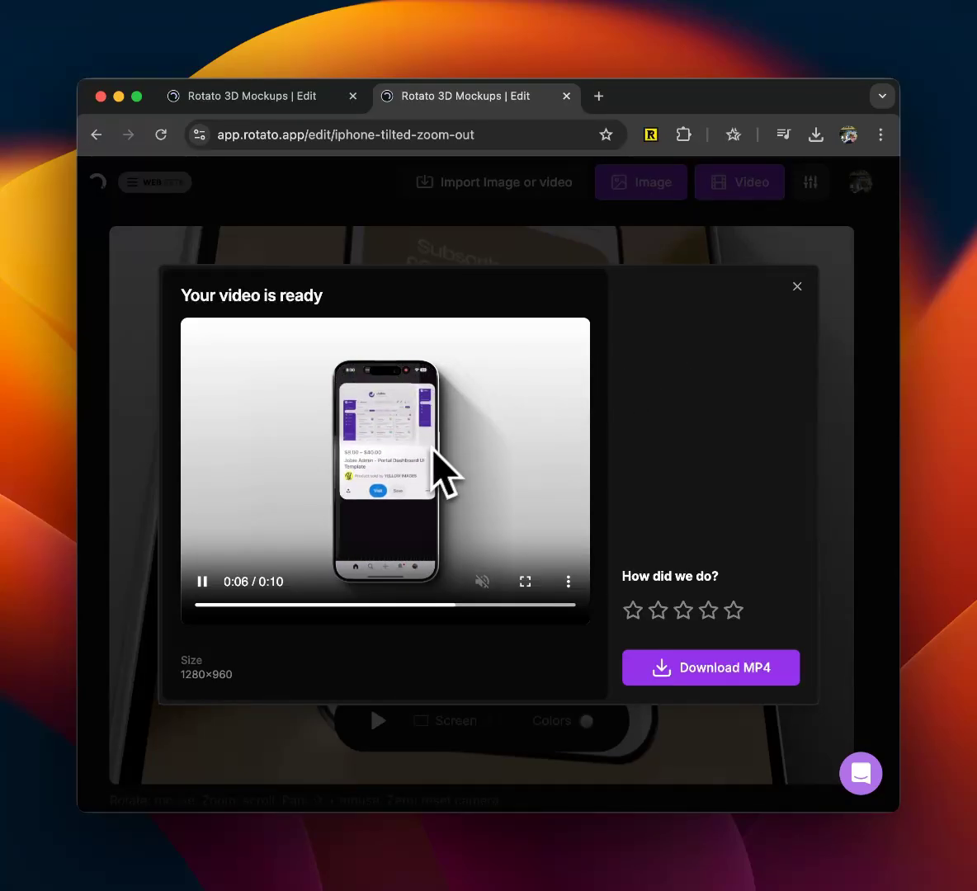